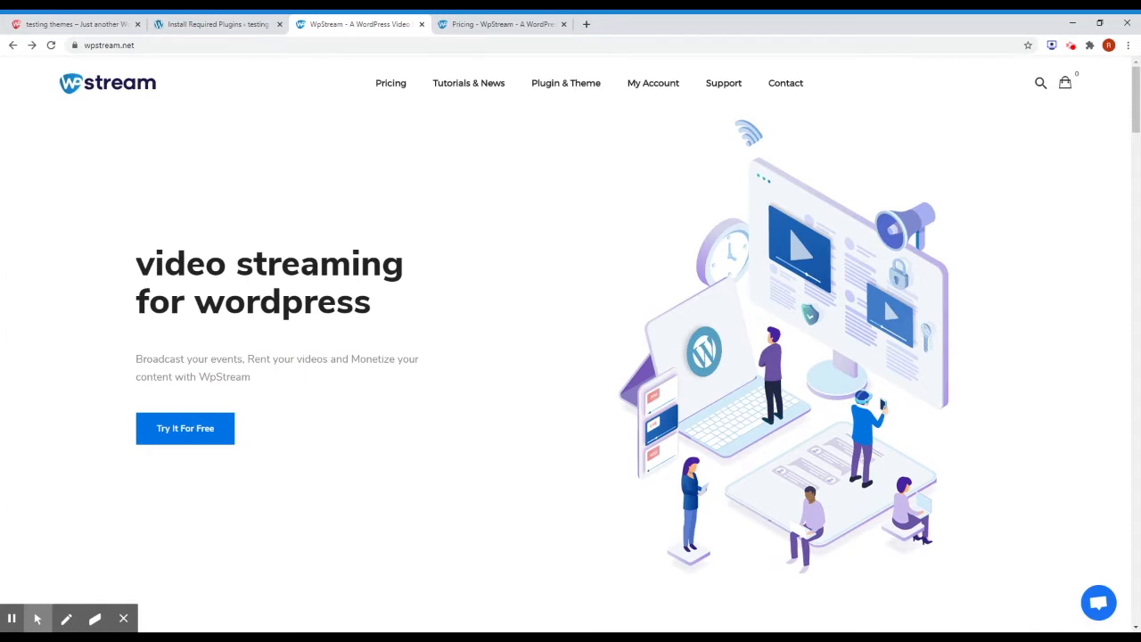
View the WpStream pricing page with the Family $19, Team $49, Friends $149 and Fans $399 packages.
{"action": "scroll", "coordinate": [489, 473], "scroll_direction": "down", "scroll_amount": 2}
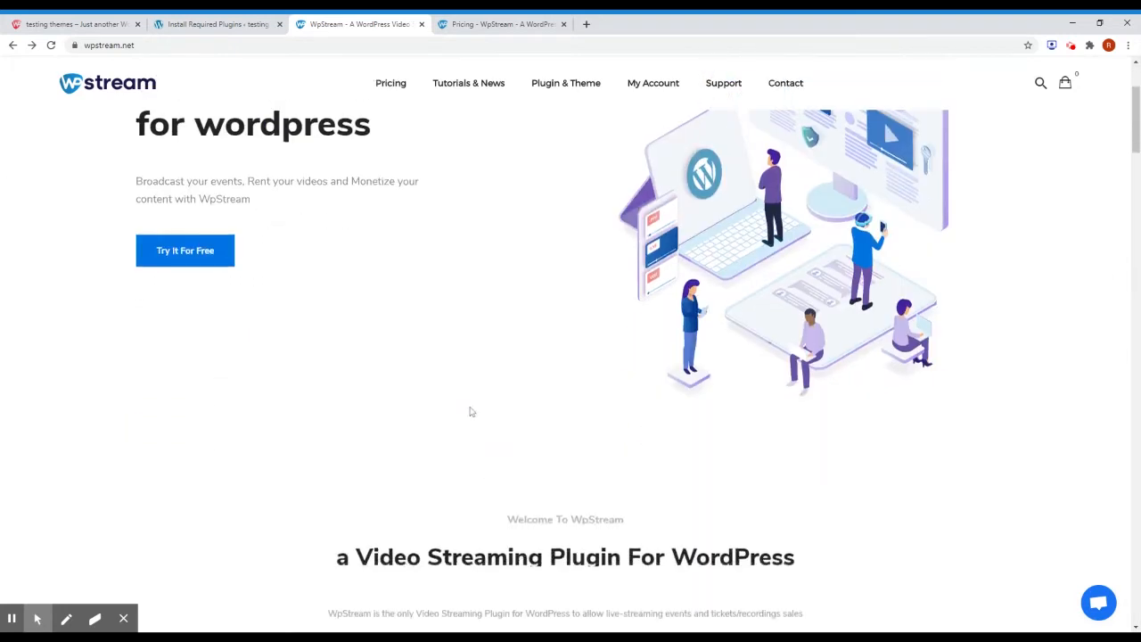
{"action": "scroll", "coordinate": [471, 411], "scroll_direction": "up", "scroll_amount": 2}
{"action": "left_click", "coordinate": [467, 27]}
{"action": "scroll", "coordinate": [570, 370], "scroll_direction": "down", "scroll_amount": 1}
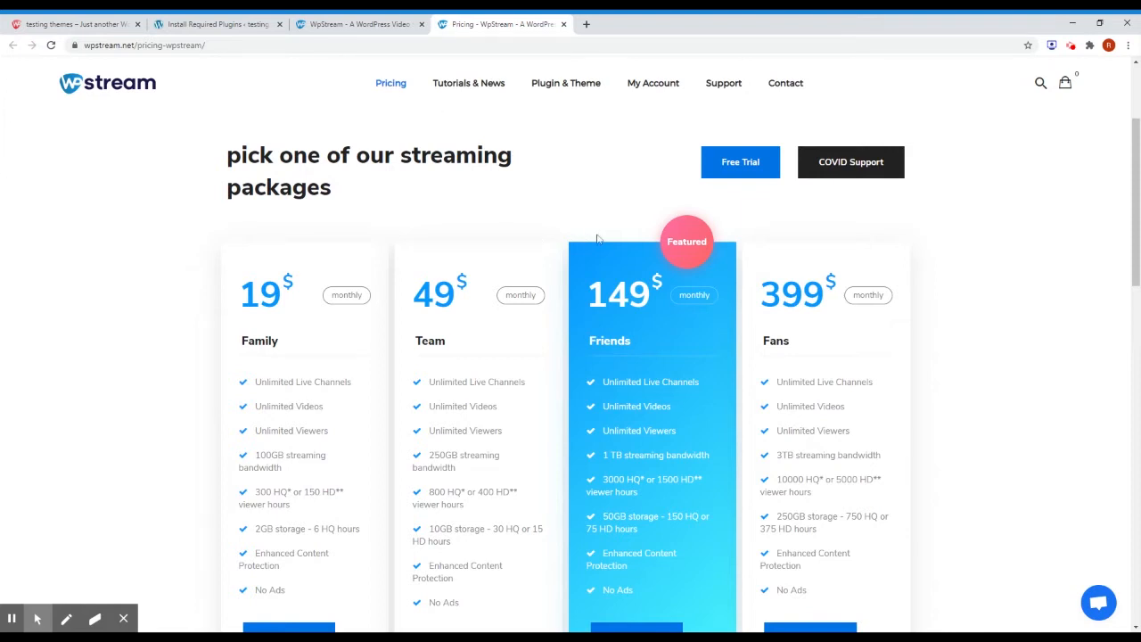
Scroll to the Free Trial Account section and highlight its 500MB streaming bandwidth limit.
{"action": "scroll", "coordinate": [596, 268], "scroll_direction": "down", "scroll_amount": 8}
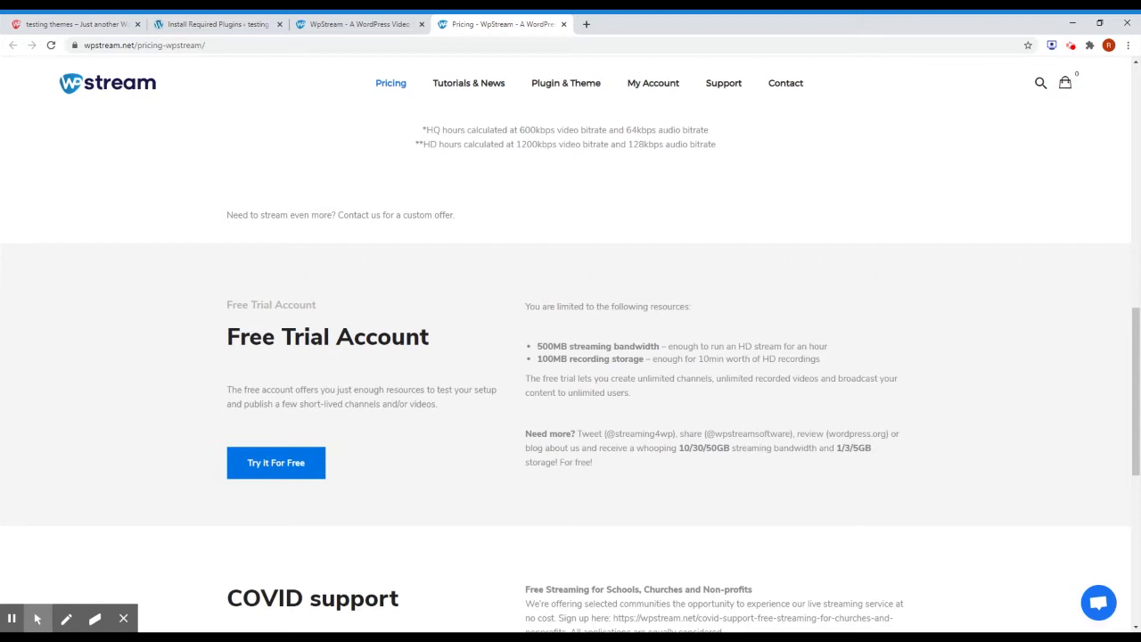
{"action": "left_click_drag", "start_coordinate": [535, 346], "coordinate": [658, 345]}
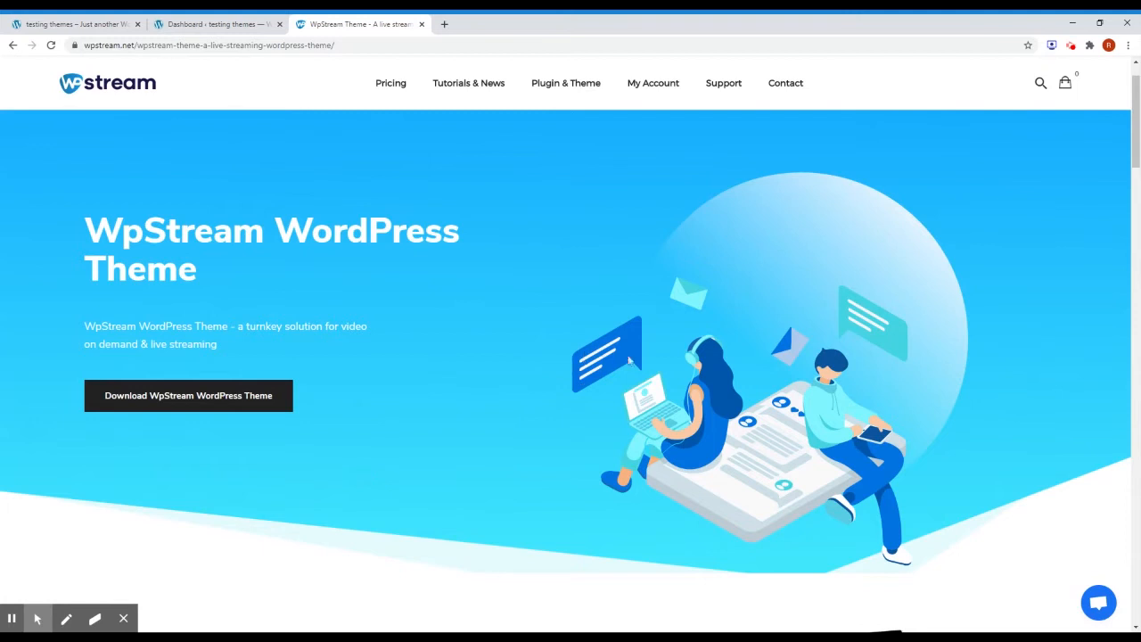
Go to the WpStream WordPress Theme entry under the Plugin & Theme menu.
{"action": "mouse_move", "coordinate": [565, 83]}
Upload and install wpstream-wordpresstheme (5).zip through Appearance > Themes > Add New.
{"action": "left_click", "coordinate": [218, 24]}
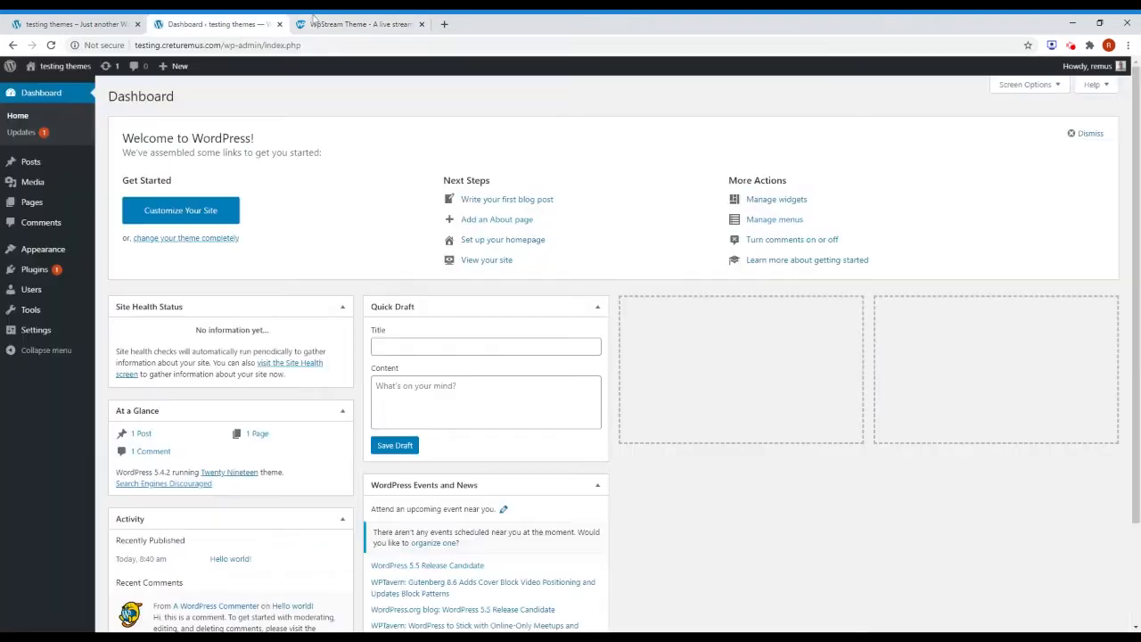
{"action": "mouse_move", "coordinate": [56, 254]}
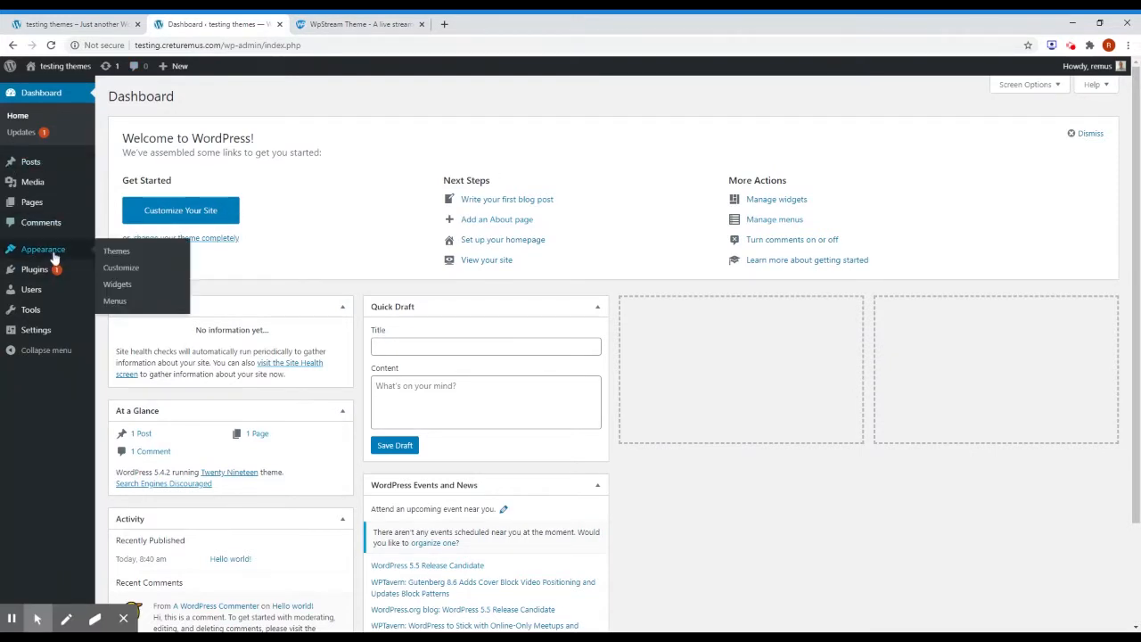
{"action": "left_click", "coordinate": [119, 253]}
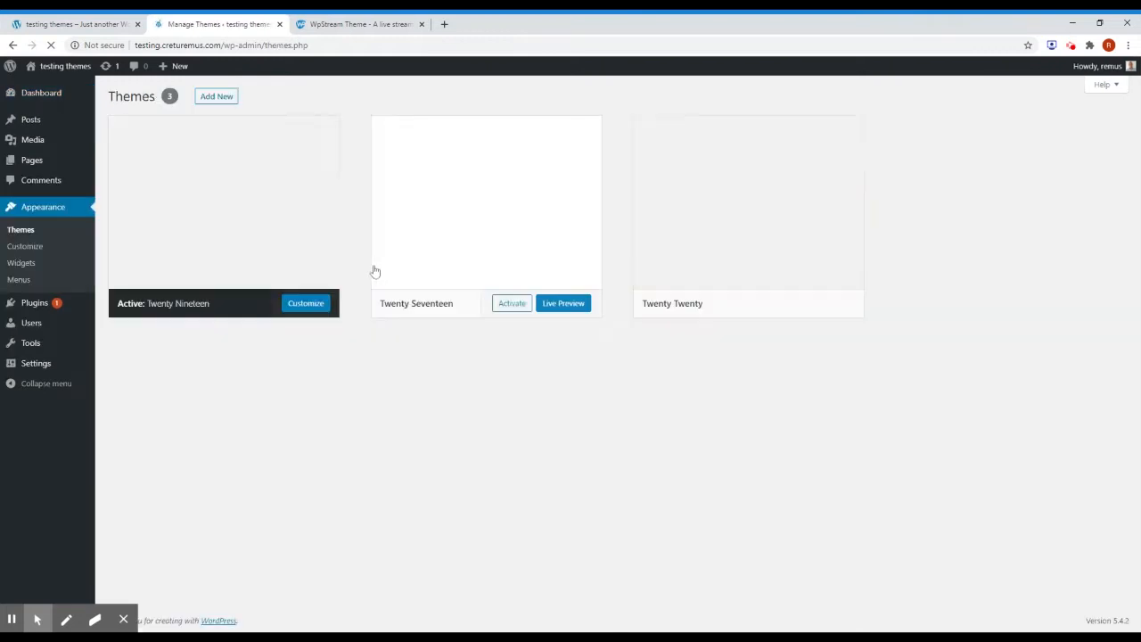
{"action": "left_click", "coordinate": [227, 100]}
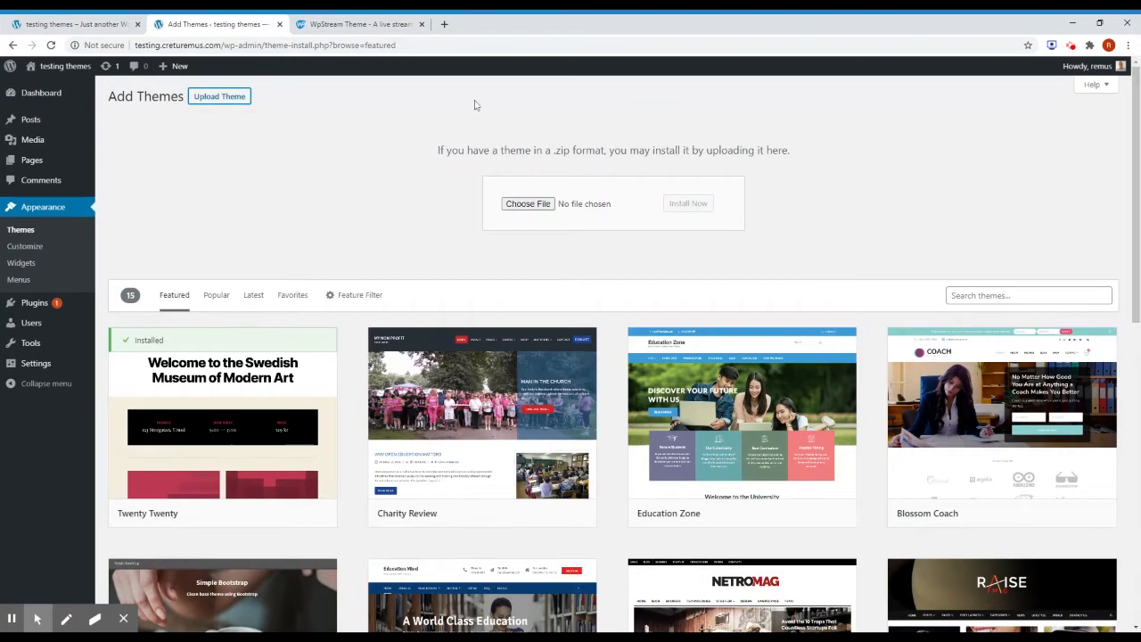
{"action": "left_click", "coordinate": [539, 210]}
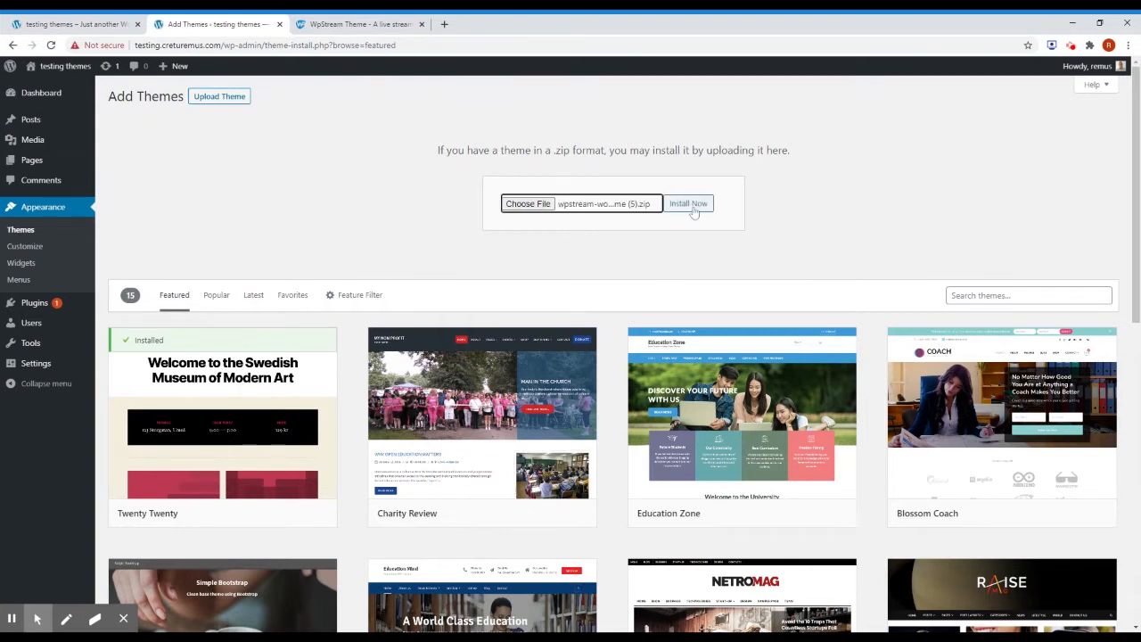
{"action": "left_click", "coordinate": [694, 208]}
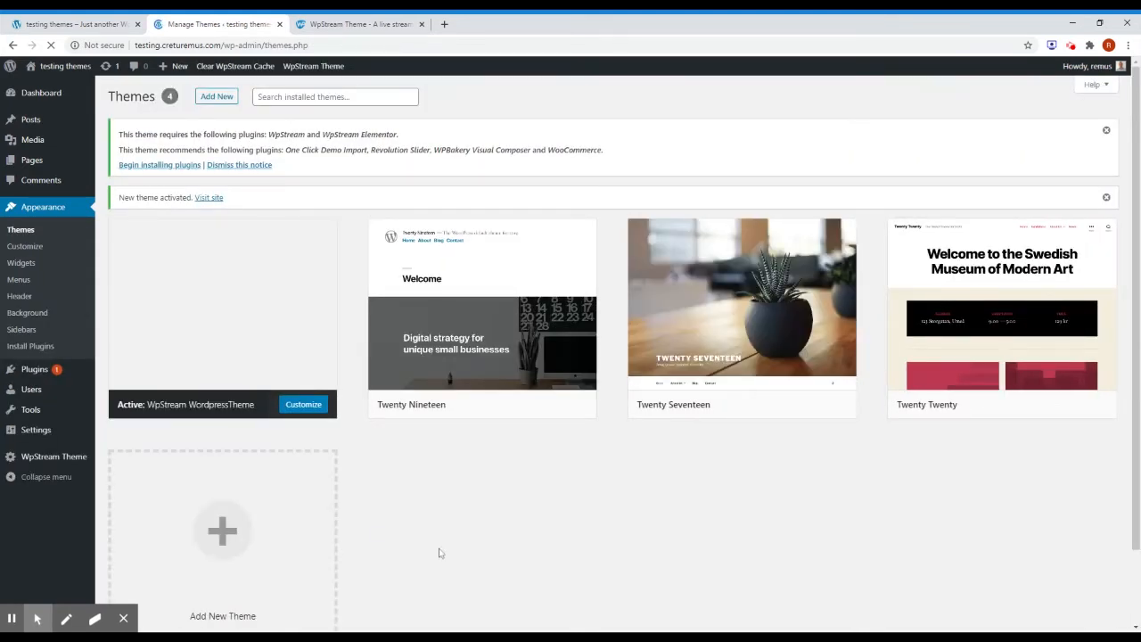
Reload the site's front page to see it rendered with the WpStream theme design.
{"action": "mouse_move", "coordinate": [248, 330]}
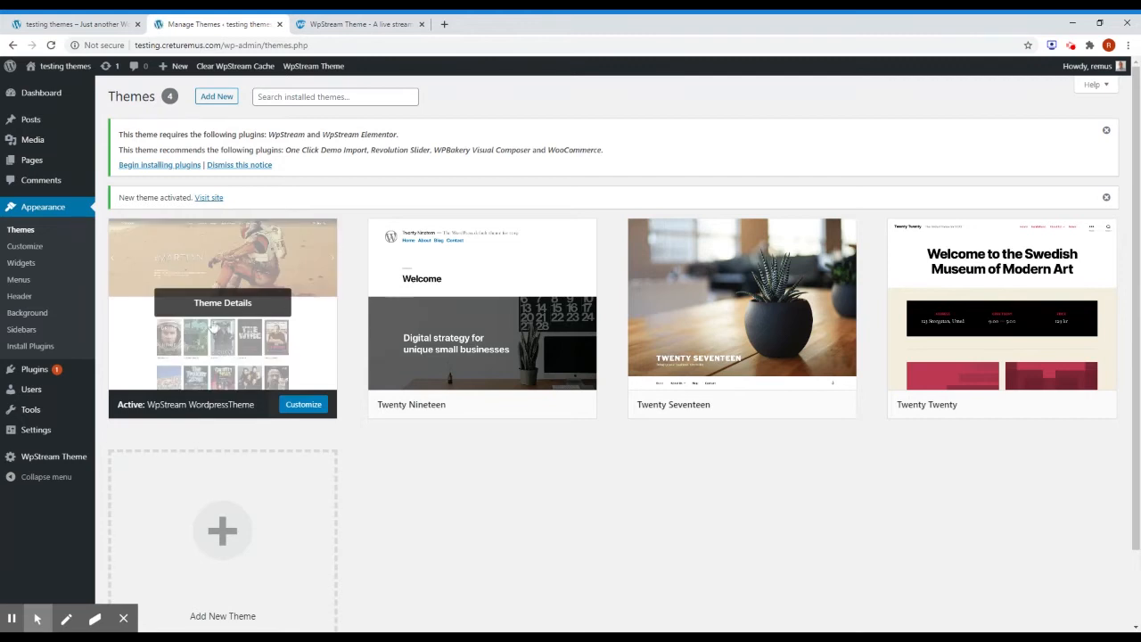
{"action": "left_click", "coordinate": [73, 24]}
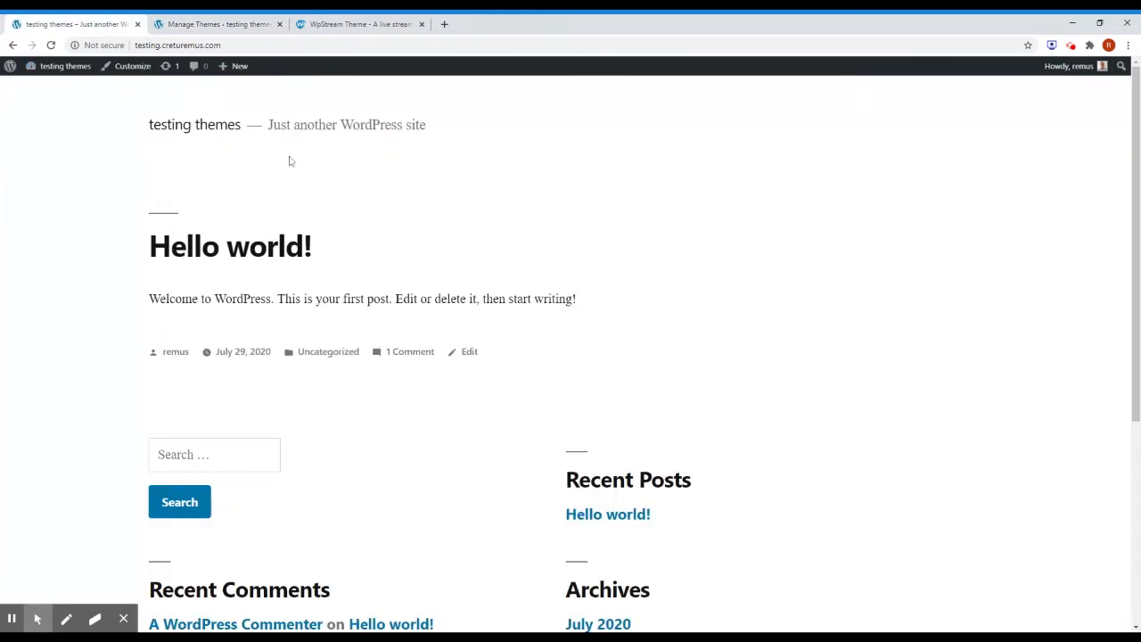
{"action": "scroll", "coordinate": [481, 236], "scroll_direction": "down", "scroll_amount": 3}
{"action": "scroll", "coordinate": [484, 239], "scroll_direction": "up", "scroll_amount": 3}
{"action": "left_click", "coordinate": [51, 45]}
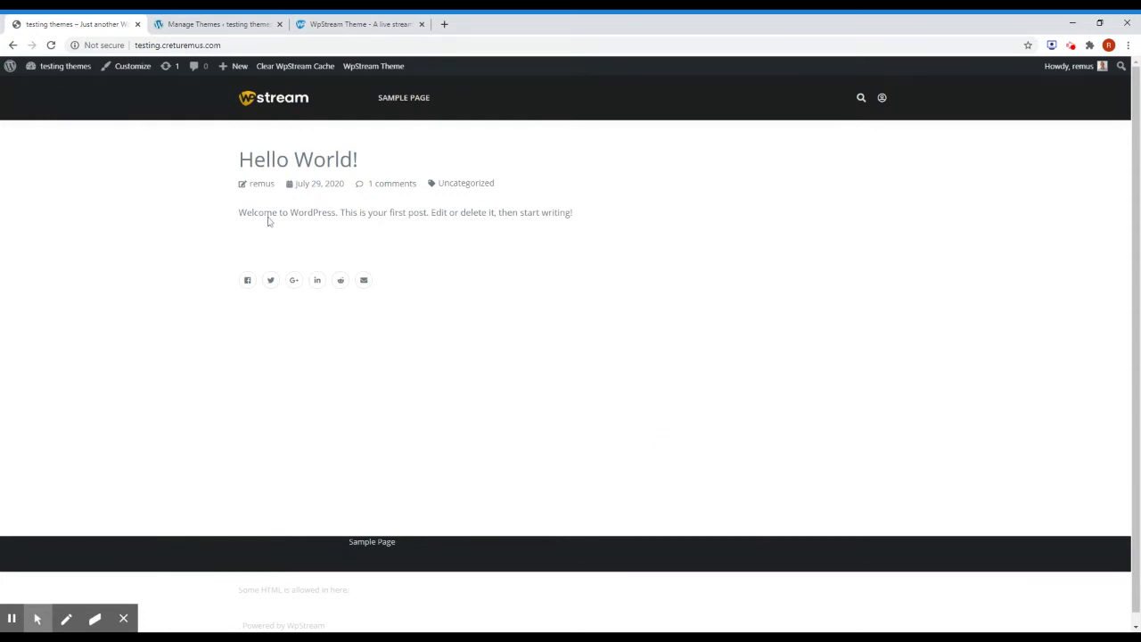
{"action": "scroll", "coordinate": [554, 353], "scroll_direction": "down", "scroll_amount": 1}
{"action": "scroll", "coordinate": [782, 380], "scroll_direction": "up", "scroll_amount": 1}
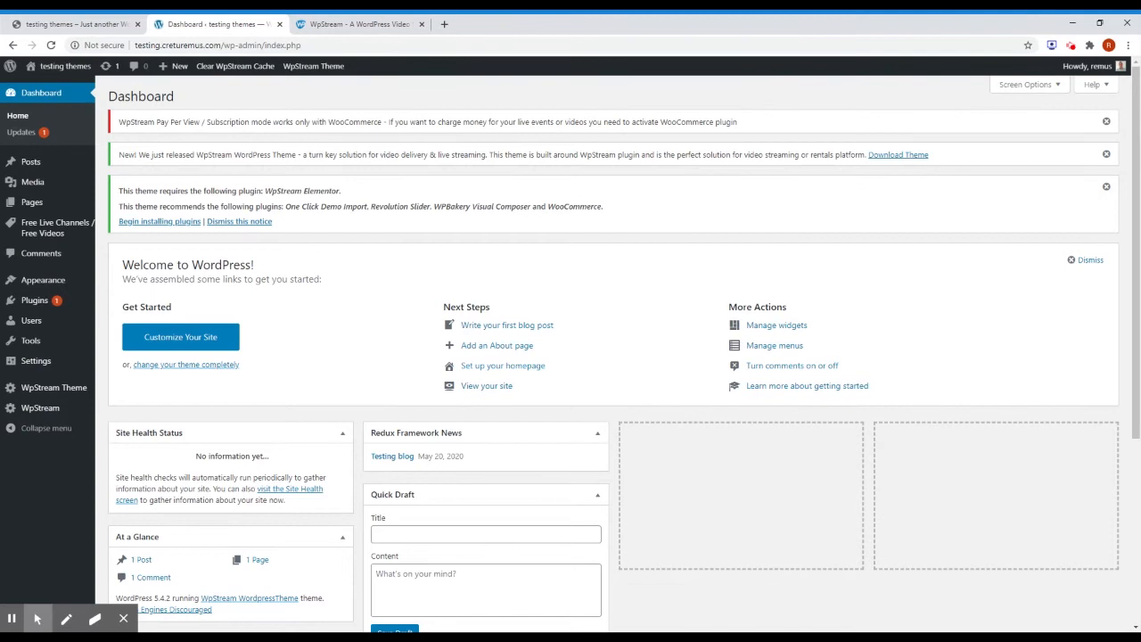
Bulk-install the WpStream Elementor, One Click Demo Import and WooCommerce plugins the theme requires.
{"action": "left_click_drag", "start_coordinate": [118, 191], "coordinate": [348, 198]}
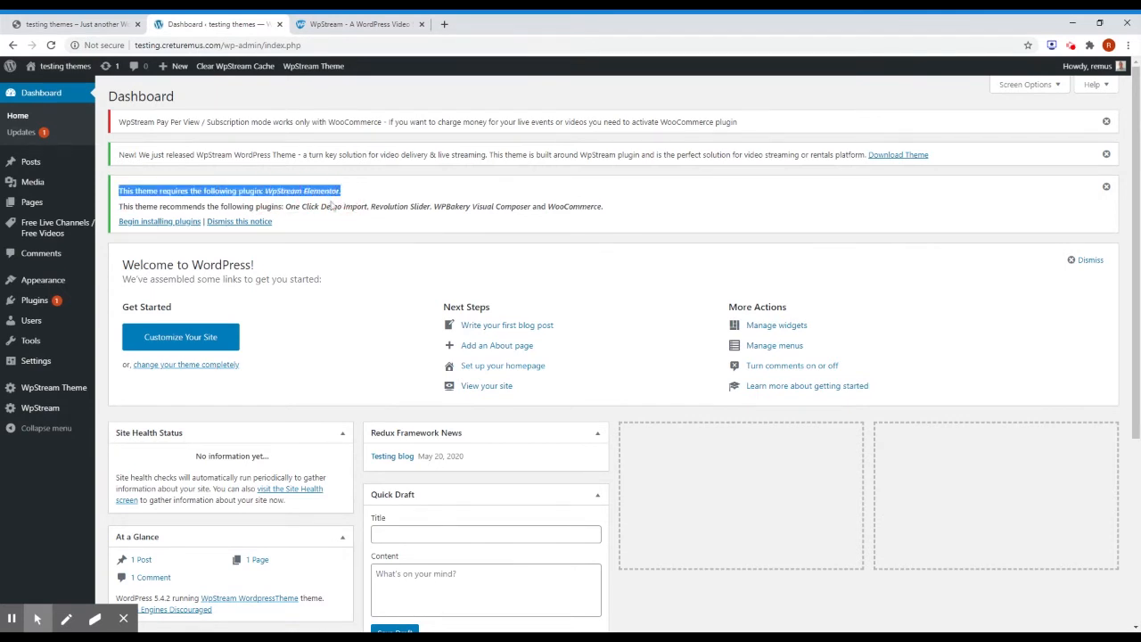
{"action": "left_click", "coordinate": [160, 221]}
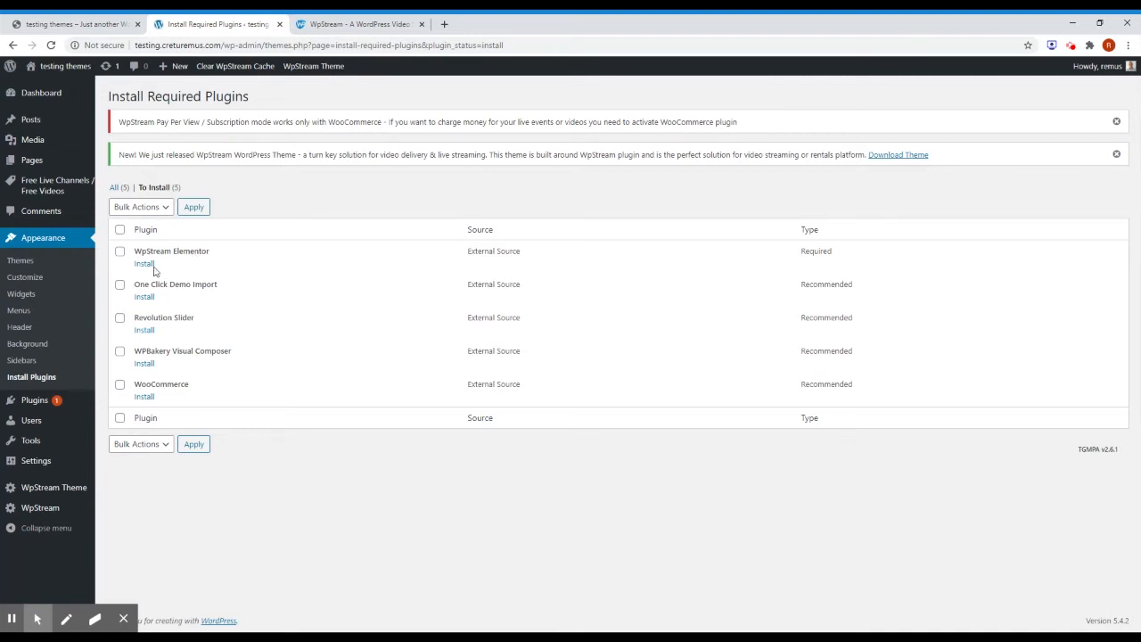
{"action": "left_click", "coordinate": [120, 251]}
{"action": "left_click", "coordinate": [120, 287]}
{"action": "left_click", "coordinate": [120, 386]}
{"action": "left_click", "coordinate": [156, 448]}
{"action": "left_click", "coordinate": [130, 482]}
{"action": "left_click", "coordinate": [194, 445]}
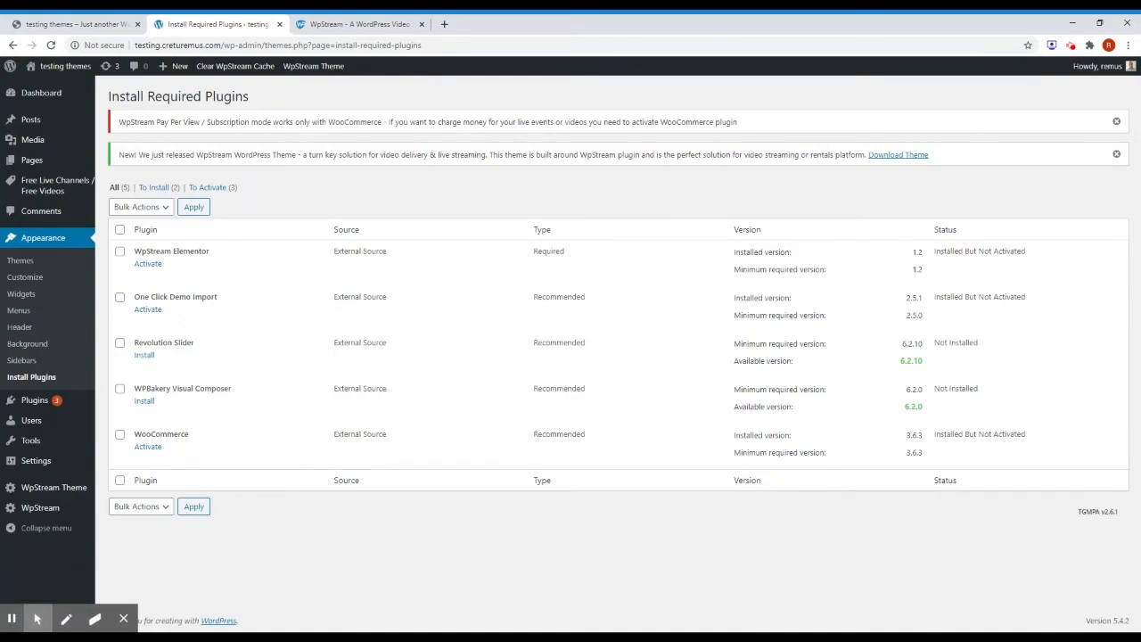
Activate WpStream Elementor, One Click Demo Import and WooCommerce.
{"action": "left_click", "coordinate": [148, 263]}
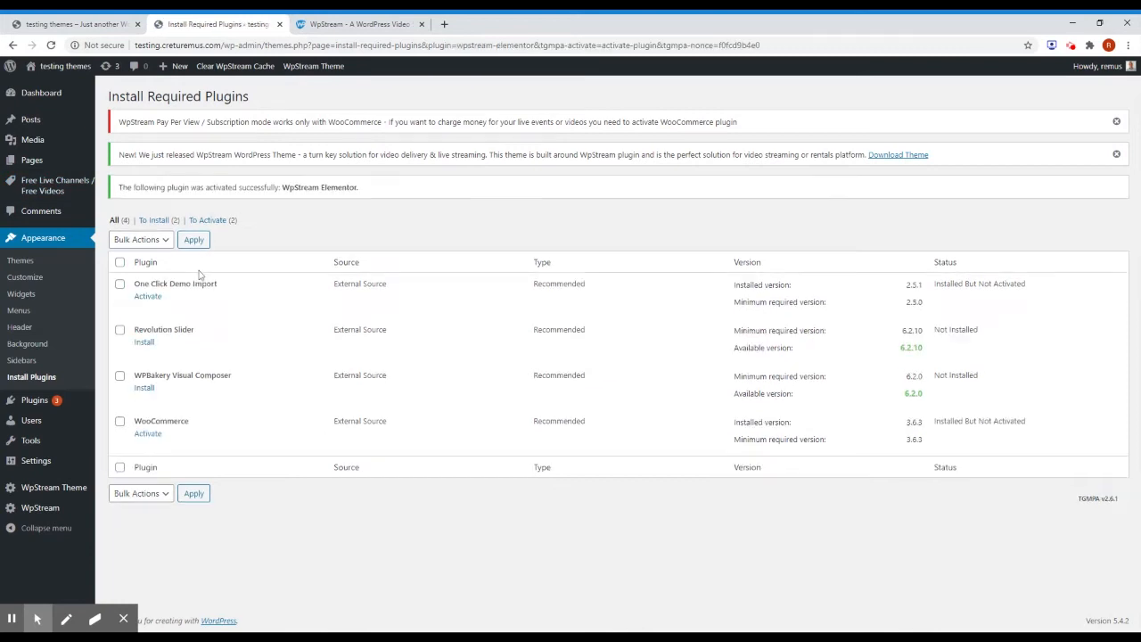
{"action": "left_click", "coordinate": [154, 297]}
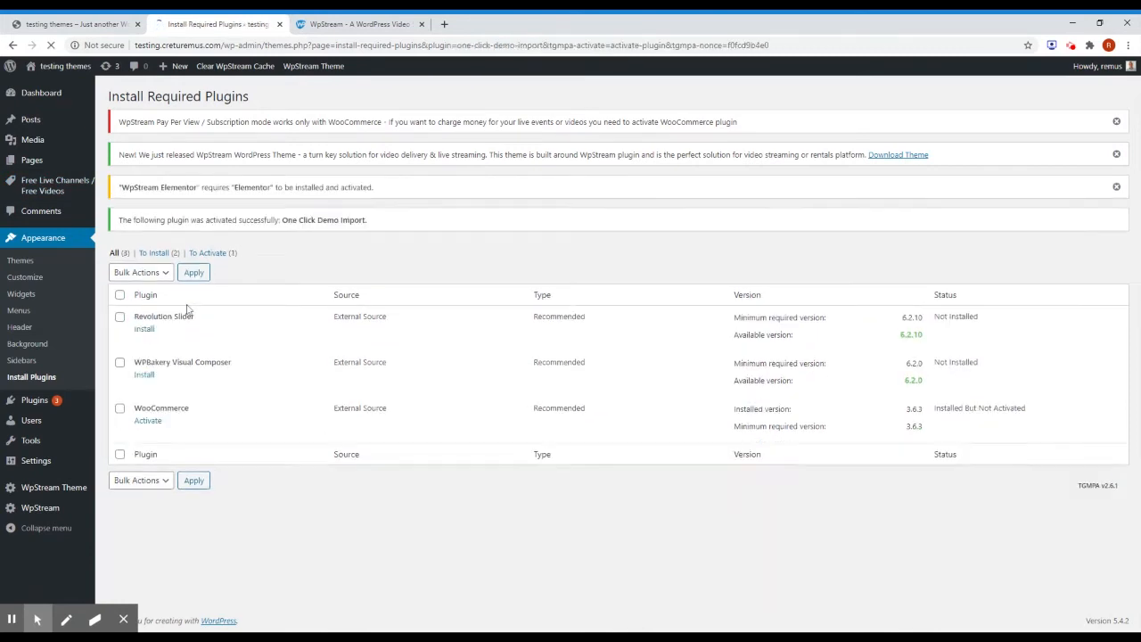
{"action": "left_click", "coordinate": [147, 422]}
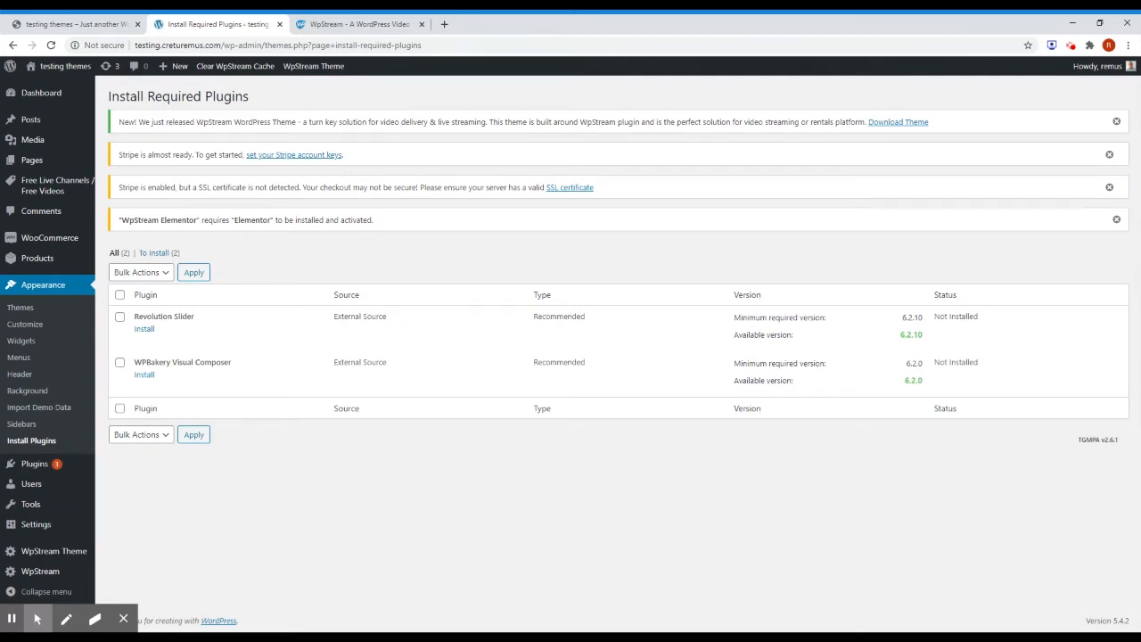
Import the GoLive Demo with One Click Demo Import and wait for 'That's it, all done!'.
{"action": "left_click", "coordinate": [45, 409]}
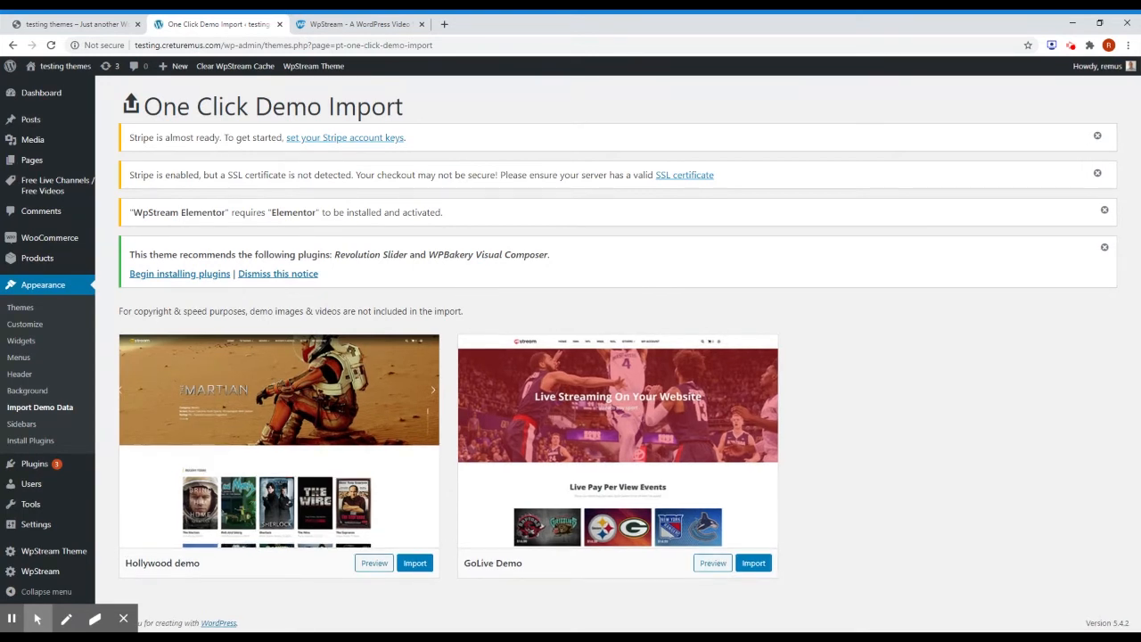
{"action": "left_click", "coordinate": [753, 563]}
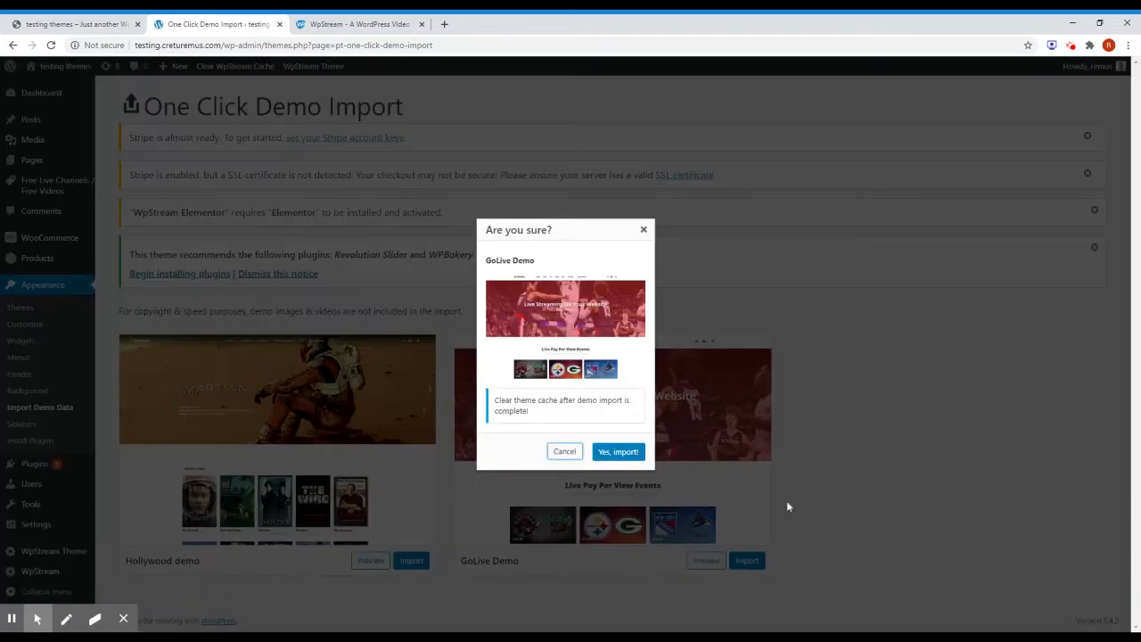
{"action": "left_click", "coordinate": [618, 451]}
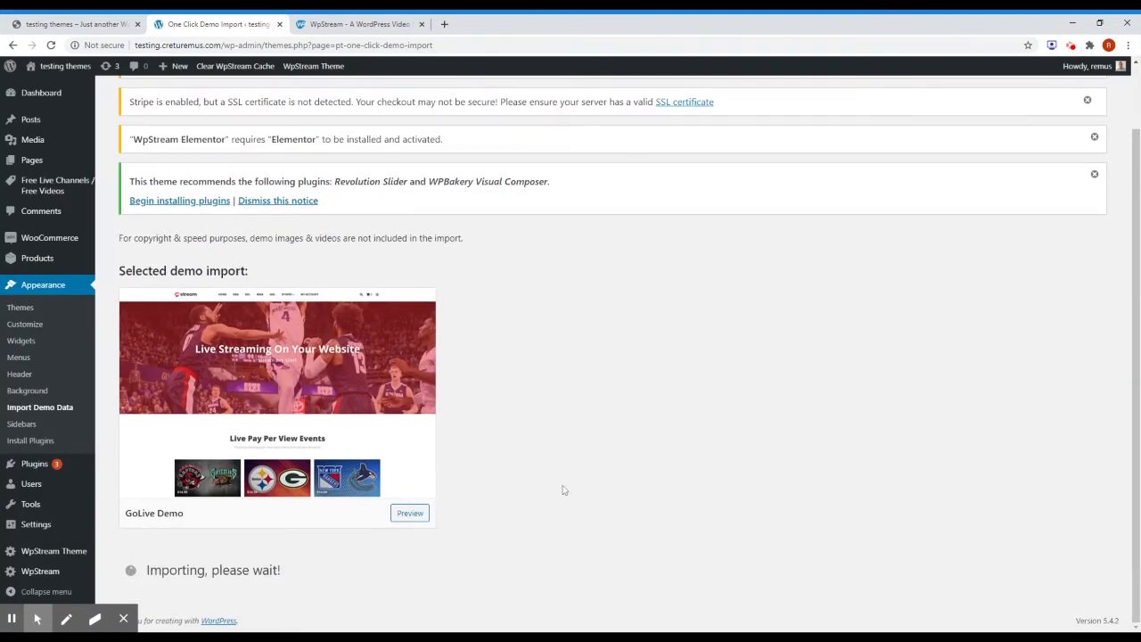
{"action": "triple_click", "coordinate": [288, 568]}
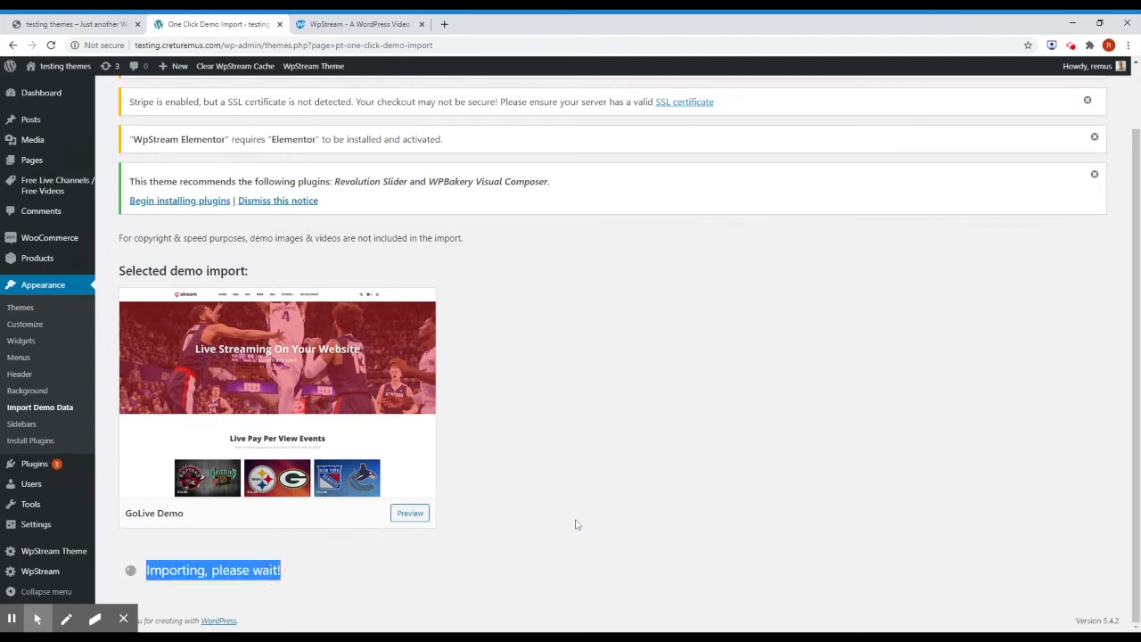
{"action": "scroll", "coordinate": [545, 533], "scroll_direction": "down", "scroll_amount": 1}
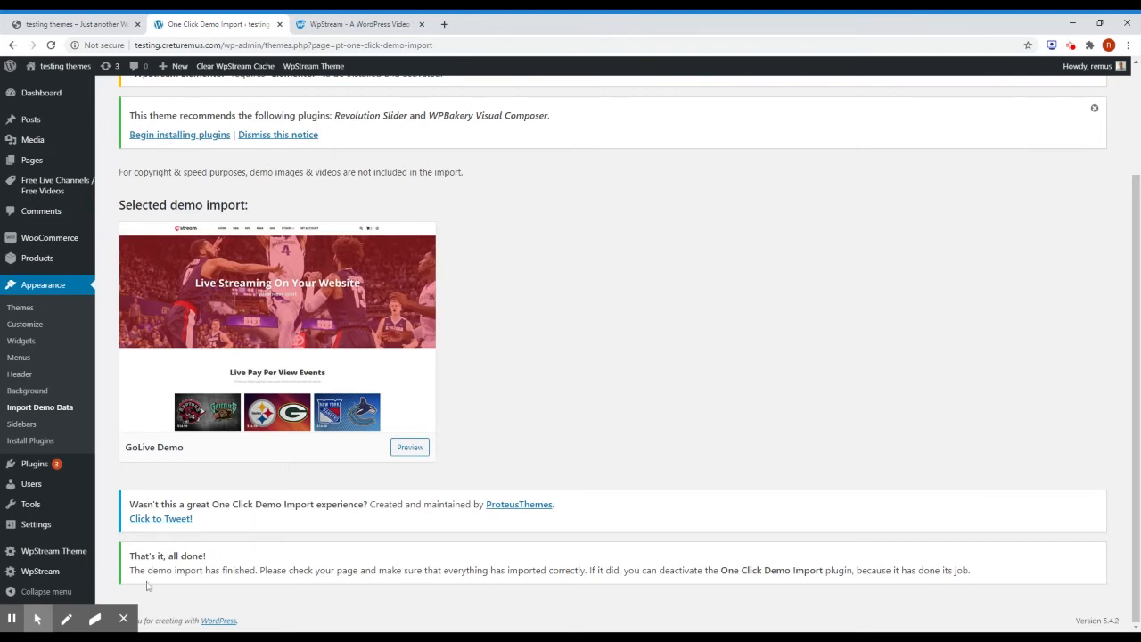
{"action": "left_click", "coordinate": [38, 619]}
{"action": "left_click", "coordinate": [71, 24]}
Reload the front page to inspect the imported demo, then open Appearance > Install Plugins.
{"action": "left_click", "coordinate": [52, 46]}
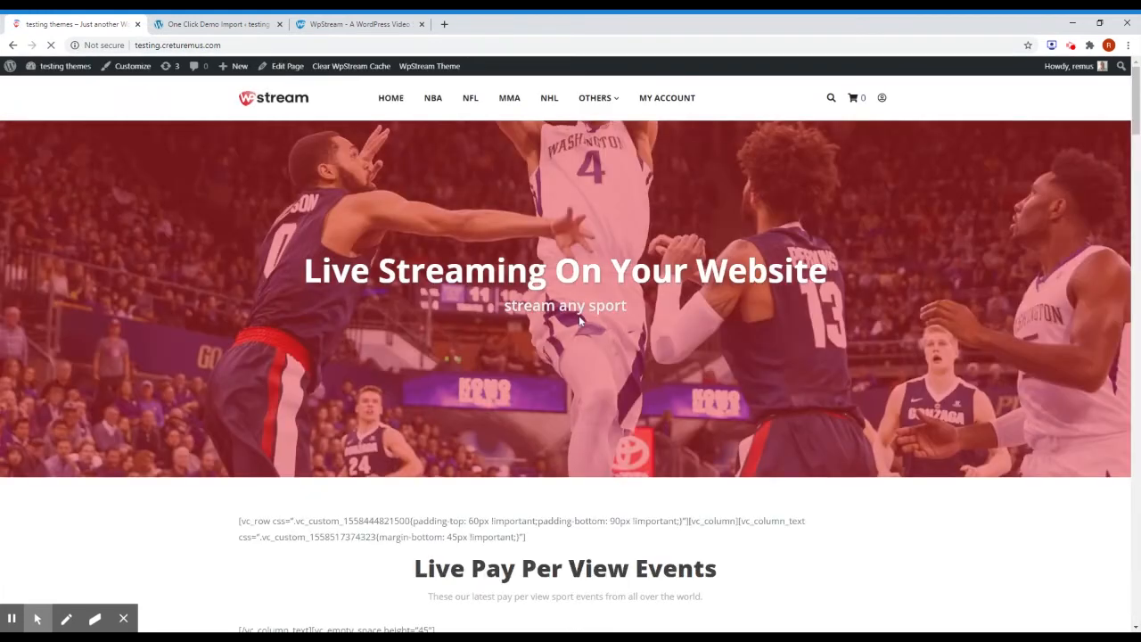
{"action": "scroll", "coordinate": [579, 320], "scroll_direction": "down", "scroll_amount": 2}
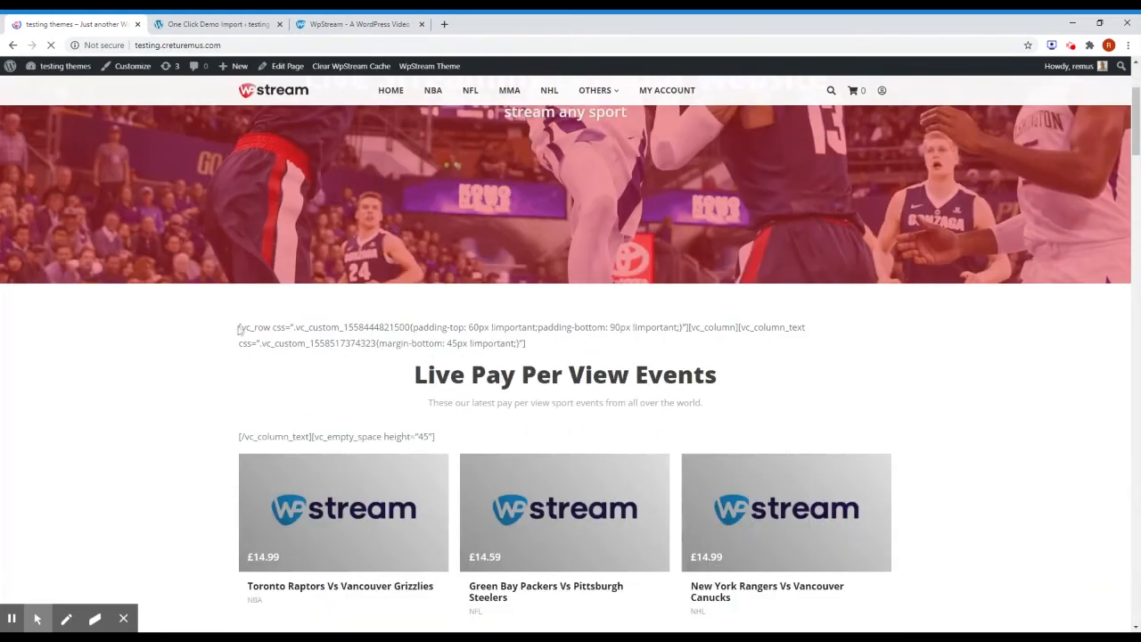
{"action": "left_click_drag", "start_coordinate": [532, 327], "coordinate": [526, 342]}
{"action": "left_click", "coordinate": [550, 356]}
{"action": "scroll", "coordinate": [386, 364], "scroll_direction": "down", "scroll_amount": 1}
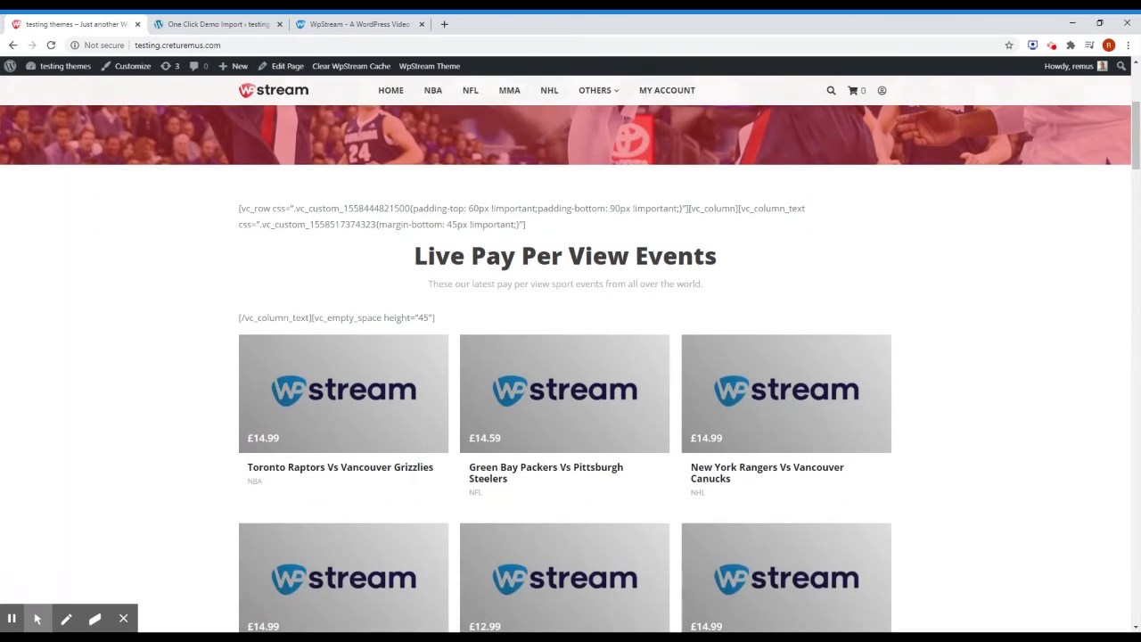
{"action": "scroll", "coordinate": [497, 331], "scroll_direction": "down", "scroll_amount": 2}
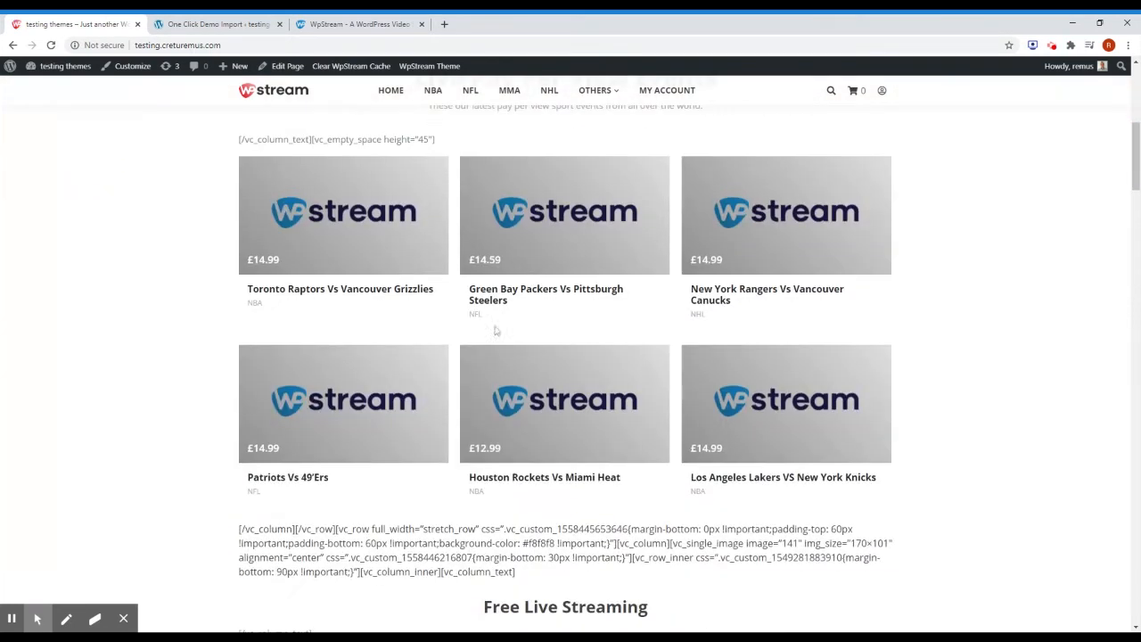
{"action": "left_click", "coordinate": [214, 24]}
{"action": "left_click", "coordinate": [30, 440]}
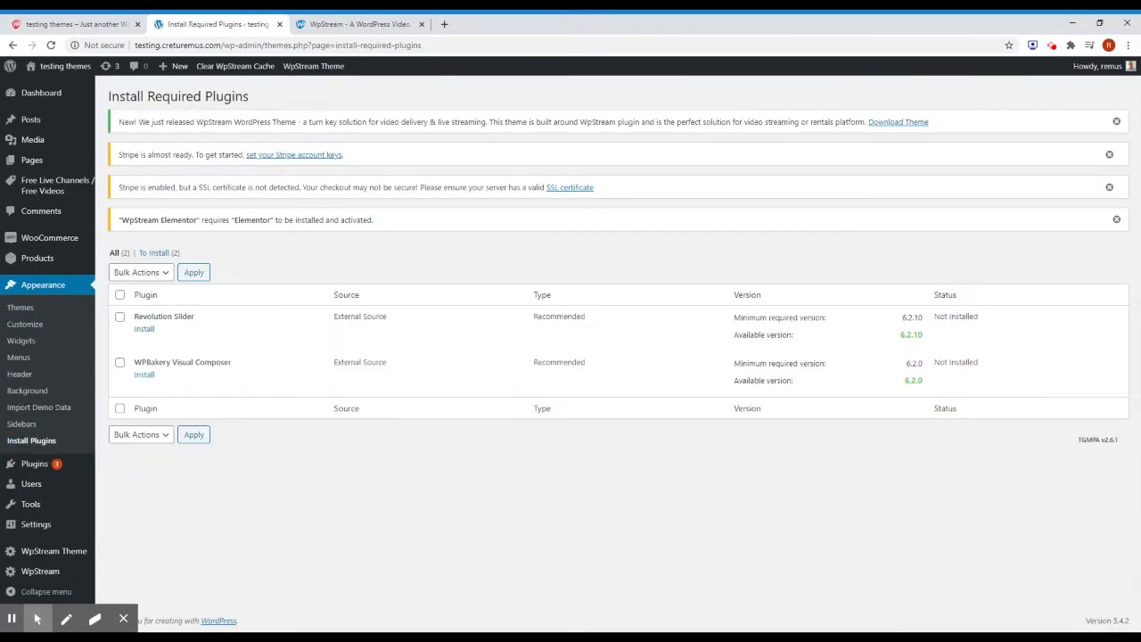
Install and activate WPBakery Visual Composer, then reload the site's home page.
{"action": "left_click_drag", "start_coordinate": [134, 362], "coordinate": [326, 379]}
{"action": "left_click", "coordinate": [144, 374]}
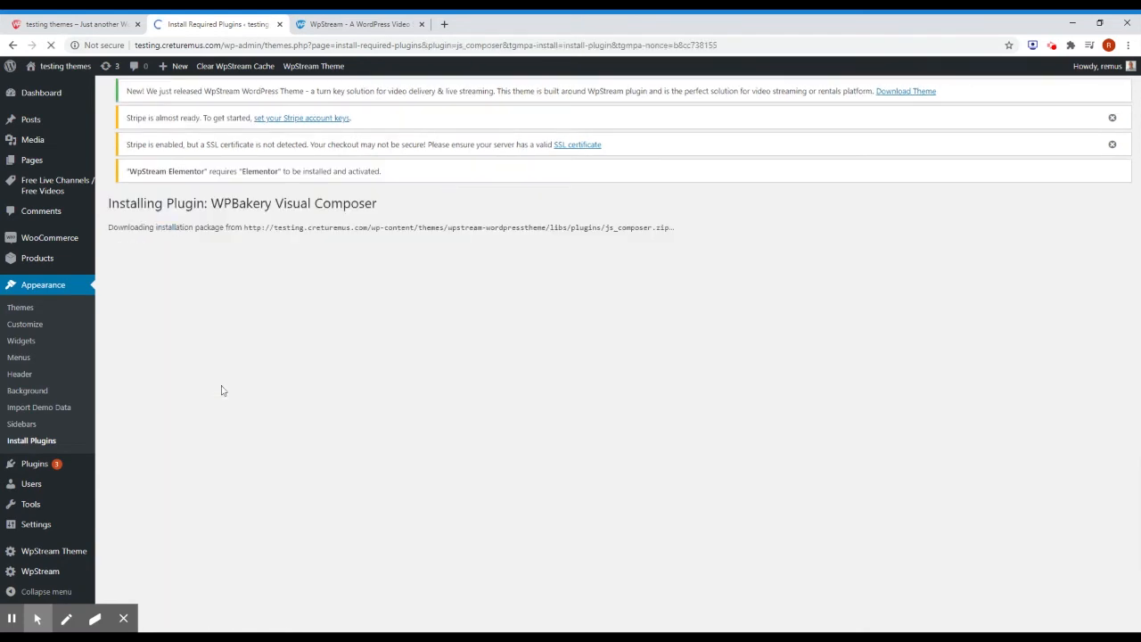
{"action": "left_click", "coordinate": [166, 323]}
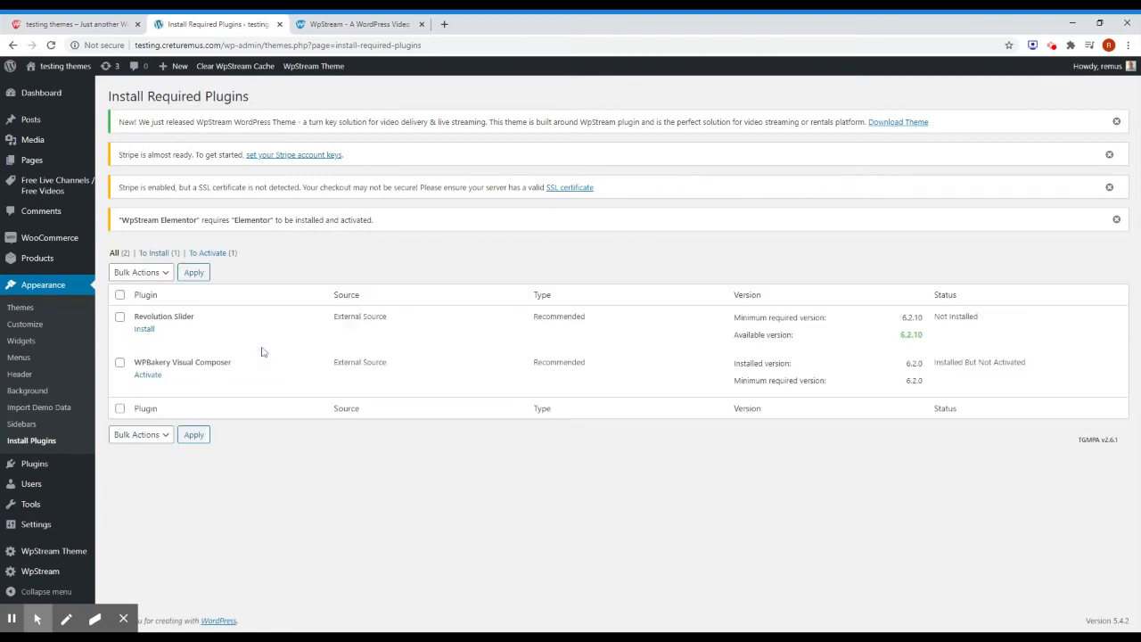
{"action": "left_click", "coordinate": [157, 377]}
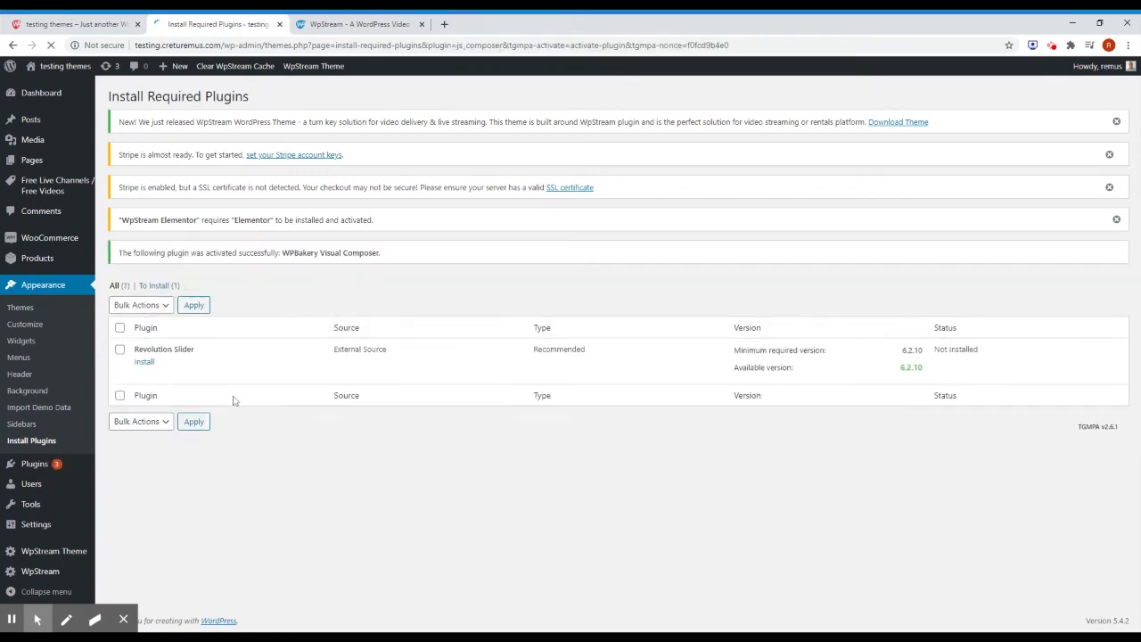
{"action": "left_click", "coordinate": [134, 18]}
{"action": "left_click", "coordinate": [51, 45]}
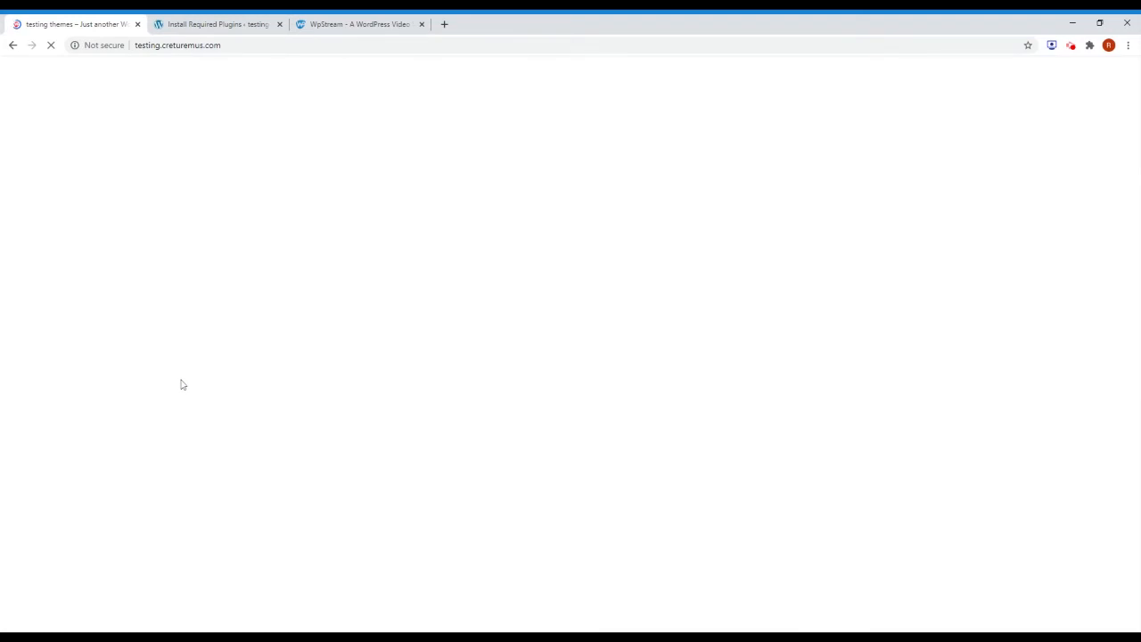
Scroll the home page past the pay-per-view cards to the NBA All Star Weekend free streaming section.
{"action": "scroll", "coordinate": [117, 354], "scroll_direction": "down", "scroll_amount": 12}
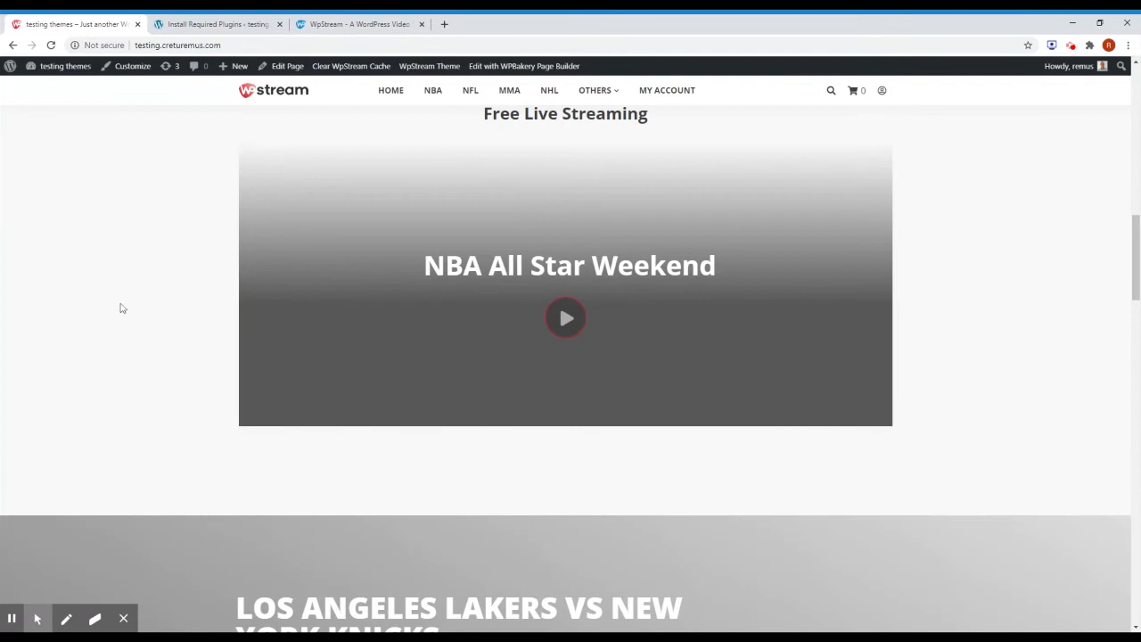
{"action": "scroll", "coordinate": [337, 345], "scroll_direction": "down", "scroll_amount": 9}
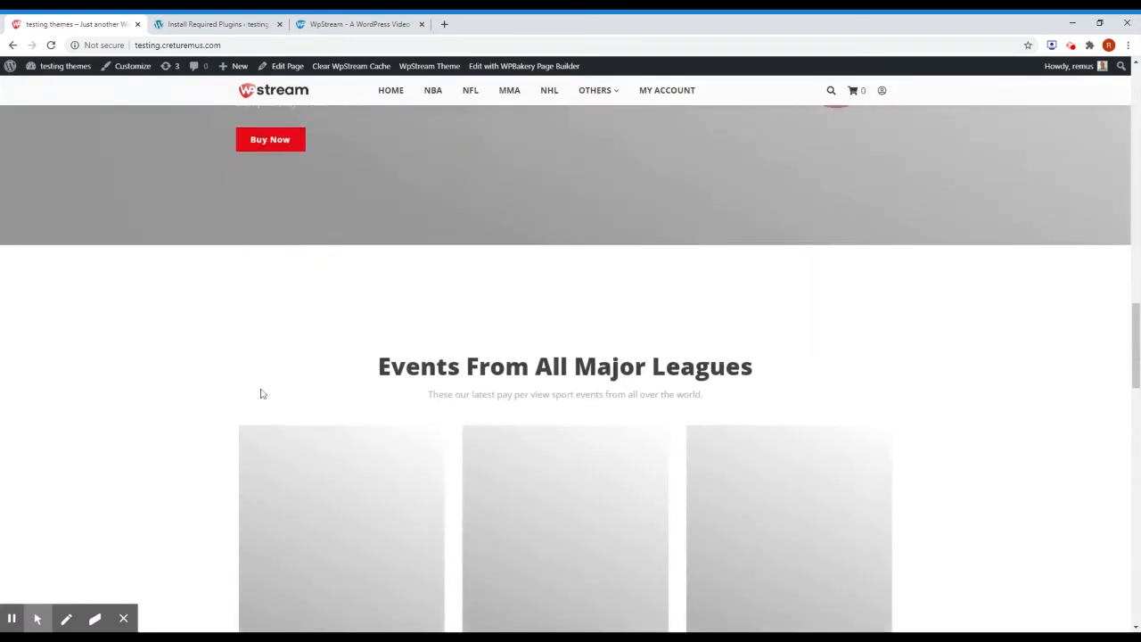
{"action": "scroll", "coordinate": [261, 389], "scroll_direction": "down", "scroll_amount": 7}
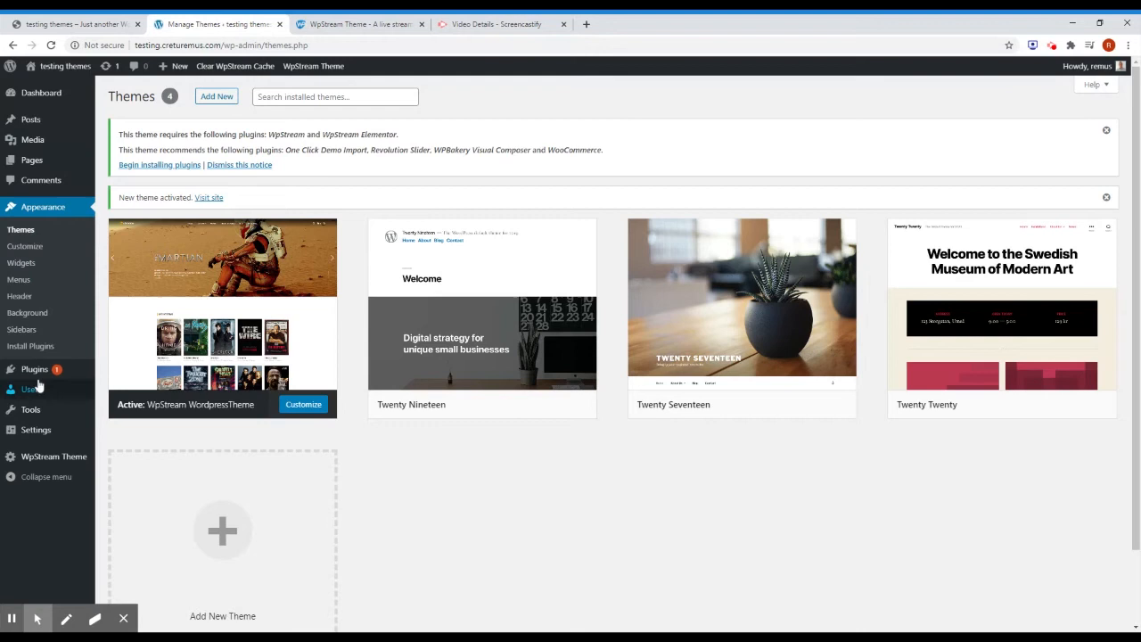
Search the plugin directory for 'wpstream', then install and activate the WpStream plugin.
{"action": "mouse_move", "coordinate": [37, 380]}
{"action": "left_click", "coordinate": [127, 372]}
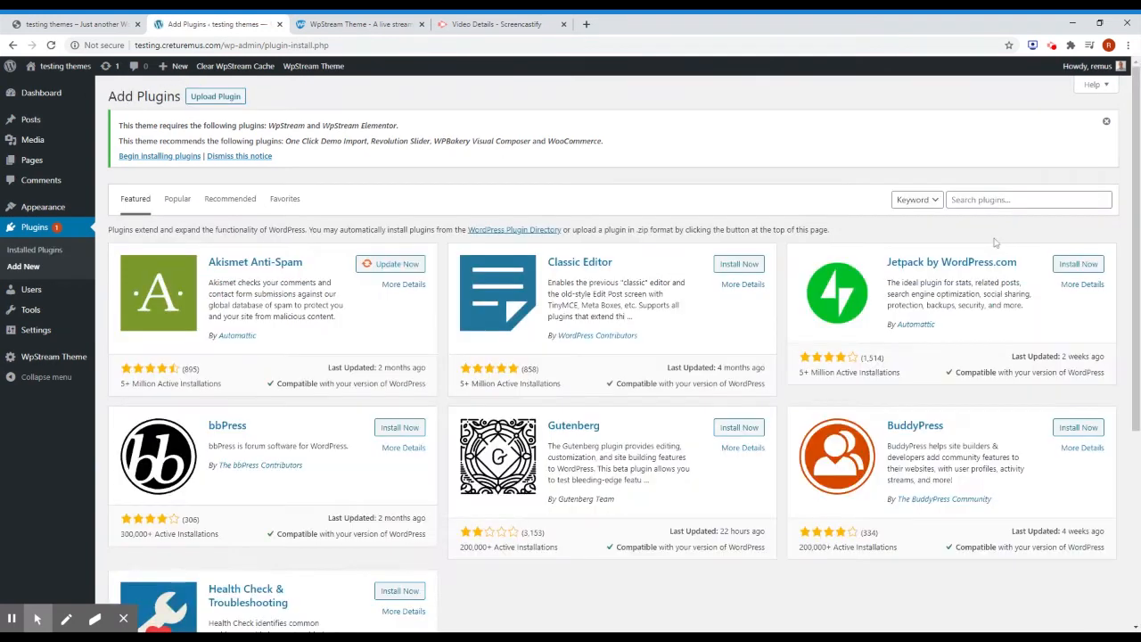
{"action": "left_click", "coordinate": [992, 199]}
{"action": "type", "text": "wpstream"}
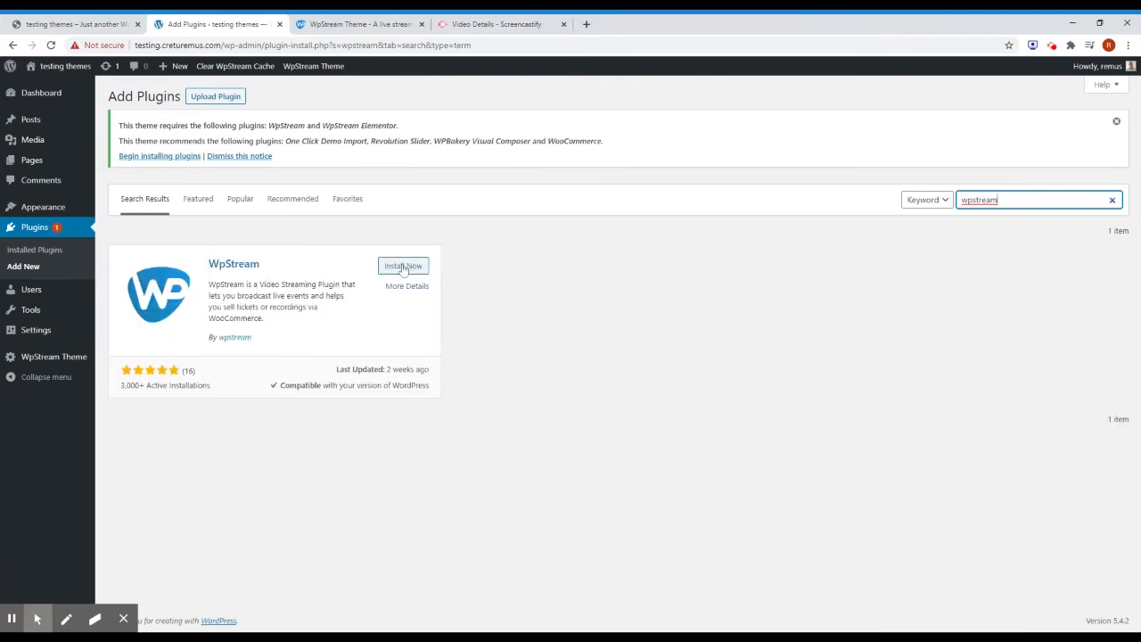
{"action": "left_click", "coordinate": [403, 267]}
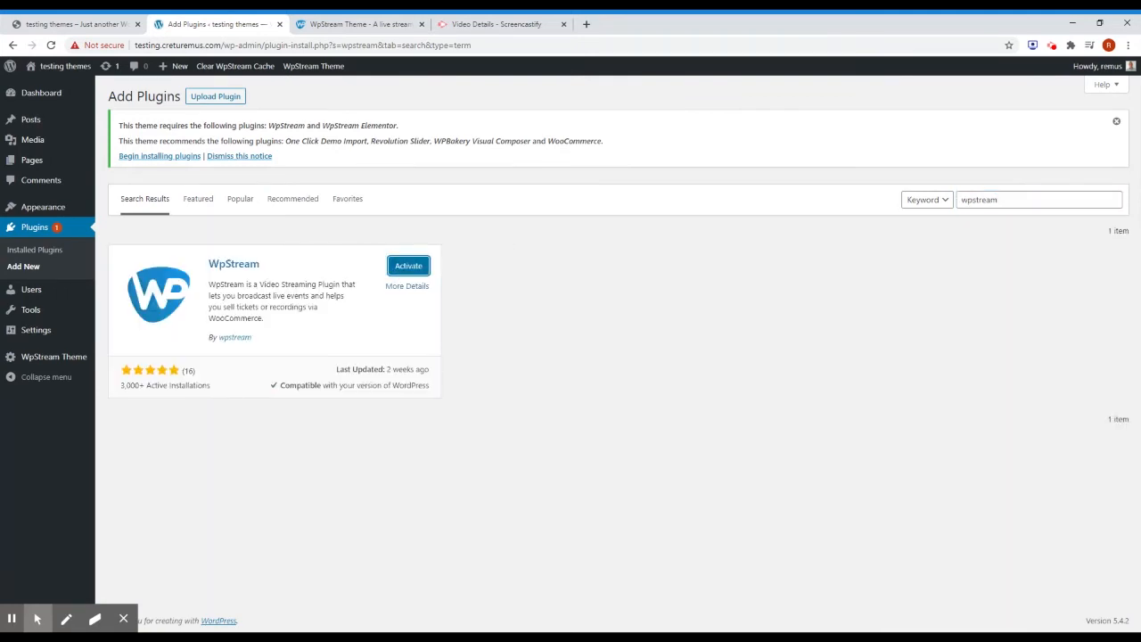
{"action": "left_click", "coordinate": [412, 272]}
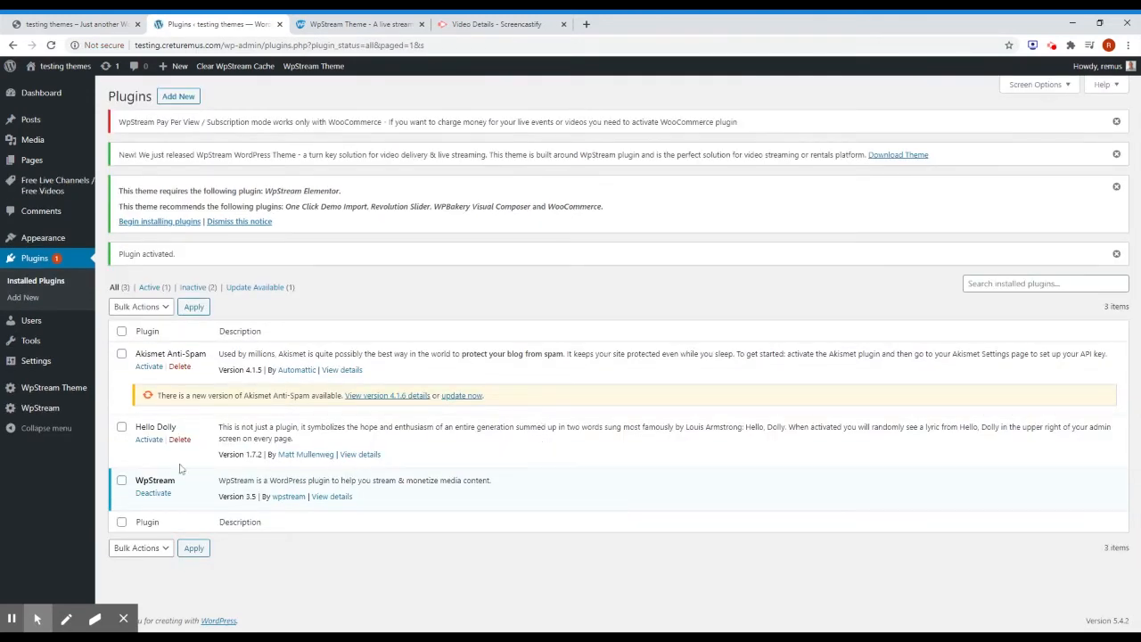
{"action": "mouse_move", "coordinate": [36, 415]}
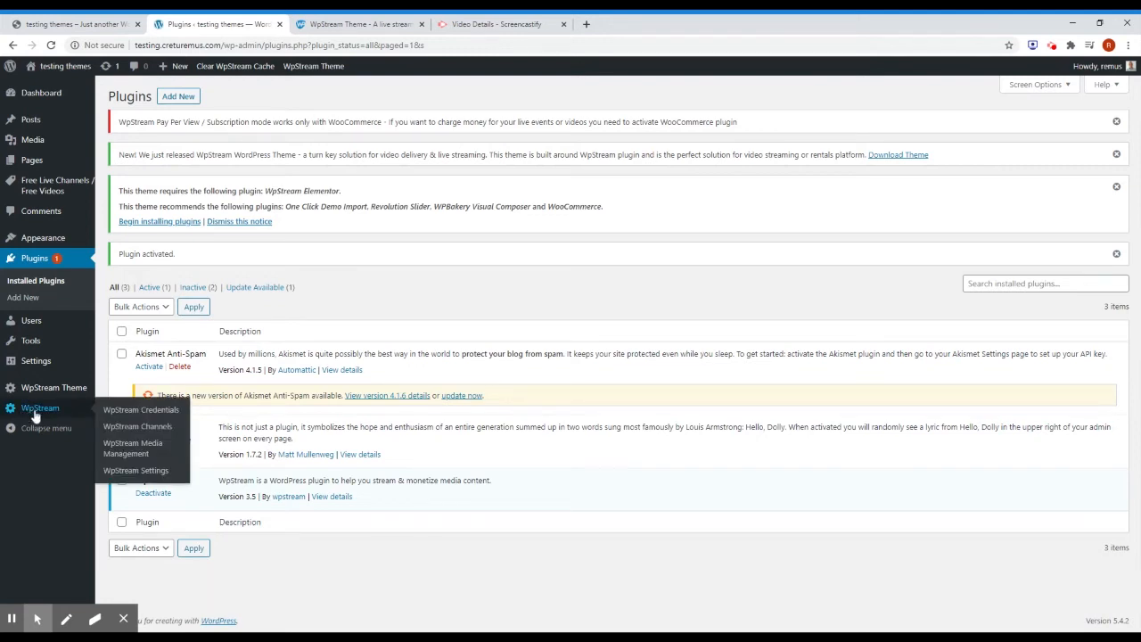
{"action": "mouse_move", "coordinate": [39, 394]}
Open the WpStream Credentials page, check its empty login fields, then view the wpstream.net theme page.
{"action": "left_click", "coordinate": [127, 412]}
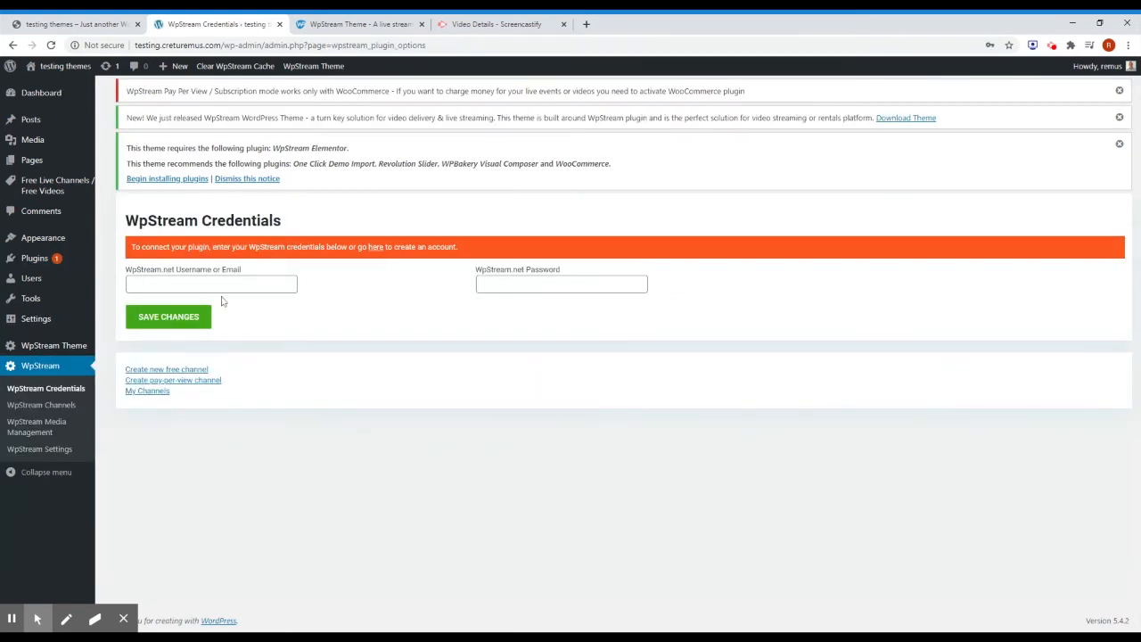
{"action": "left_click", "coordinate": [214, 284]}
{"action": "left_click", "coordinate": [541, 284]}
{"action": "left_click", "coordinate": [345, 312]}
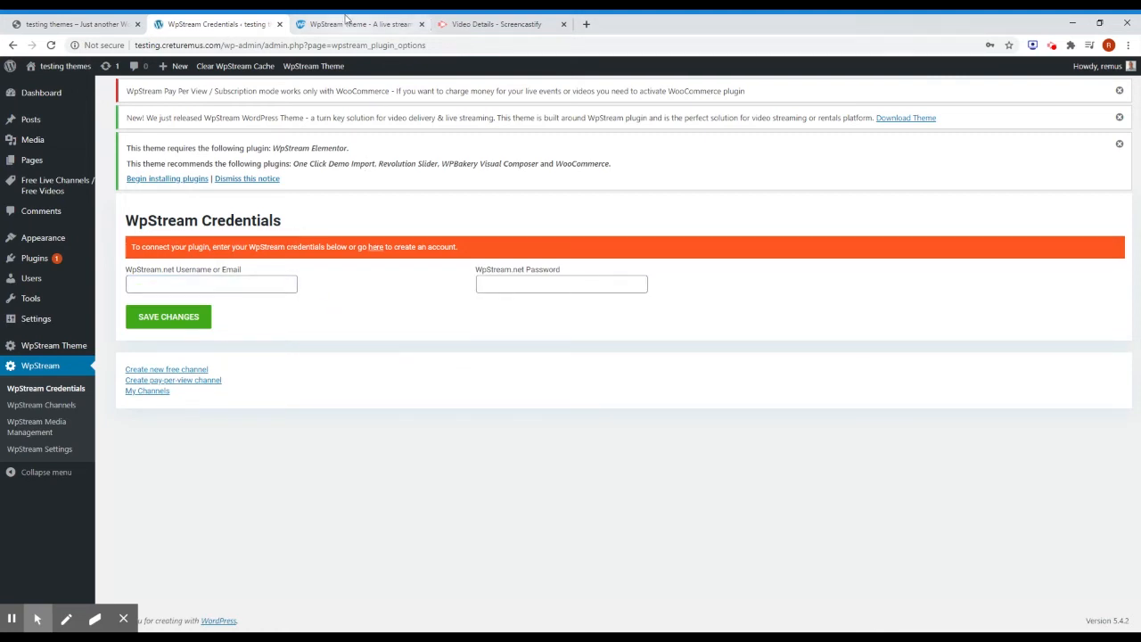
{"action": "left_click", "coordinate": [320, 27]}
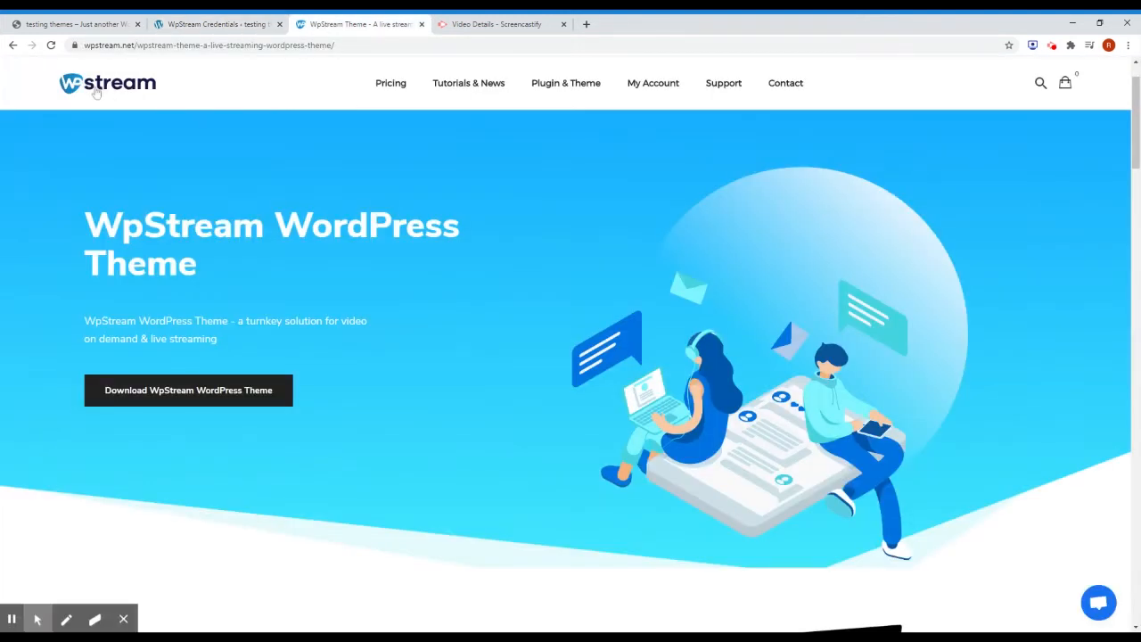
Go to the wpstream.net home page and scroll down to the pricing plans.
{"action": "left_click", "coordinate": [126, 87]}
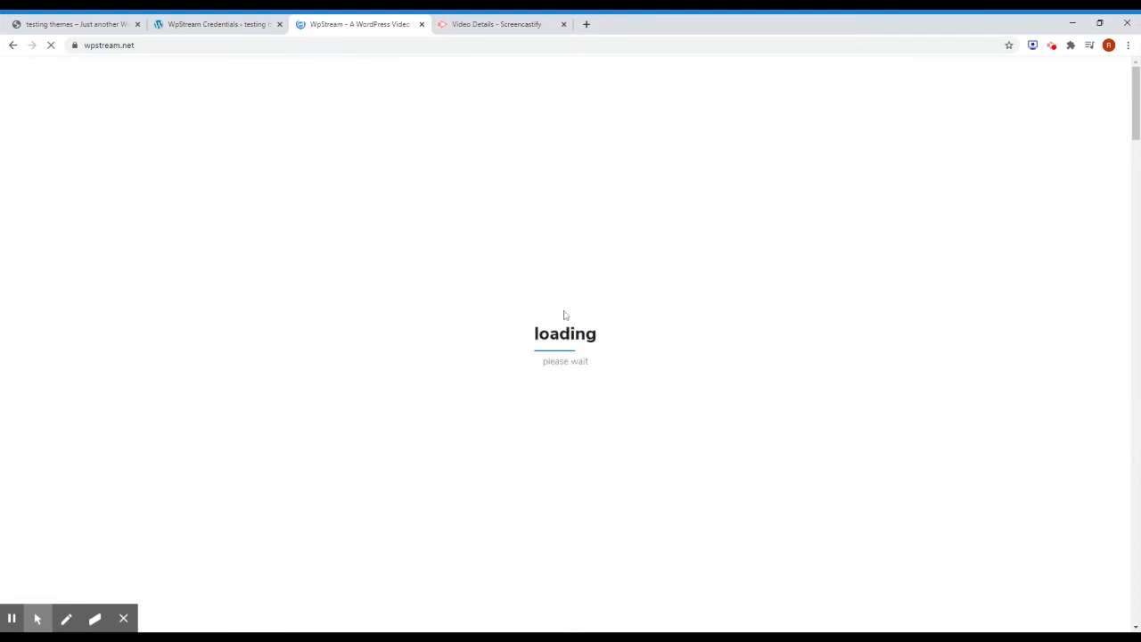
{"action": "scroll", "coordinate": [563, 314], "scroll_direction": "down", "scroll_amount": 8}
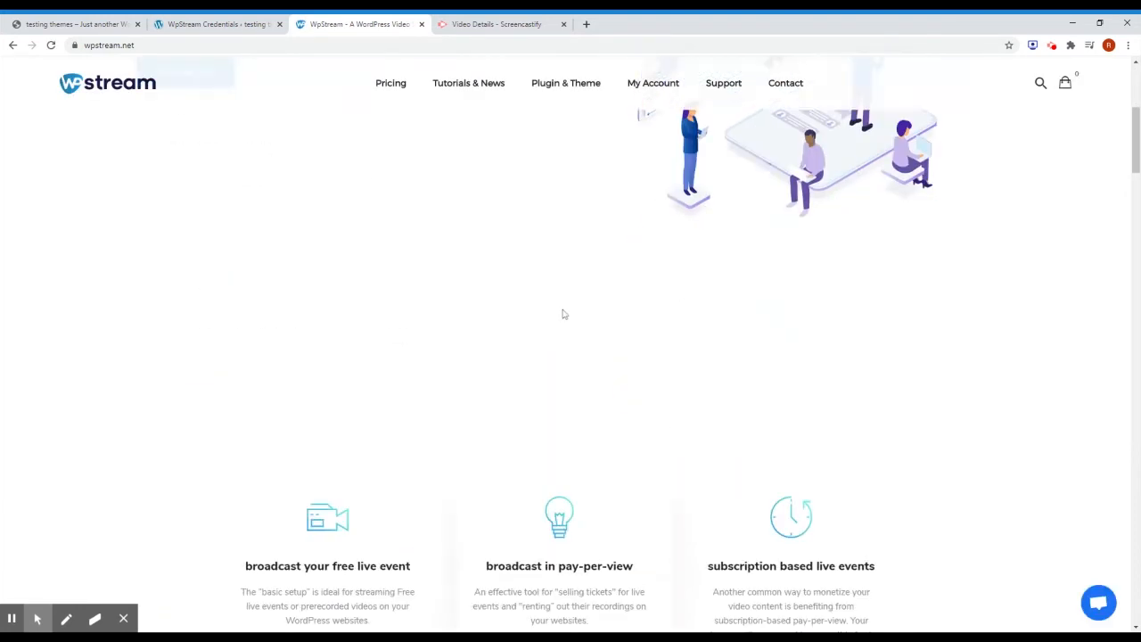
{"action": "scroll", "coordinate": [563, 314], "scroll_direction": "down", "scroll_amount": 8}
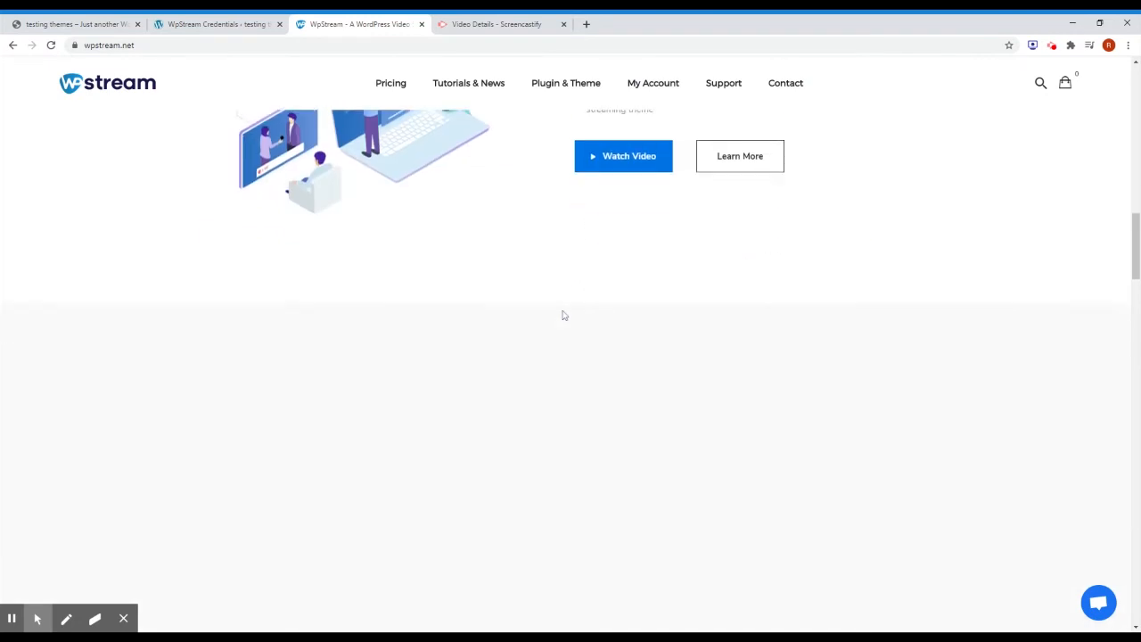
{"action": "scroll", "coordinate": [563, 315], "scroll_direction": "down", "scroll_amount": 8}
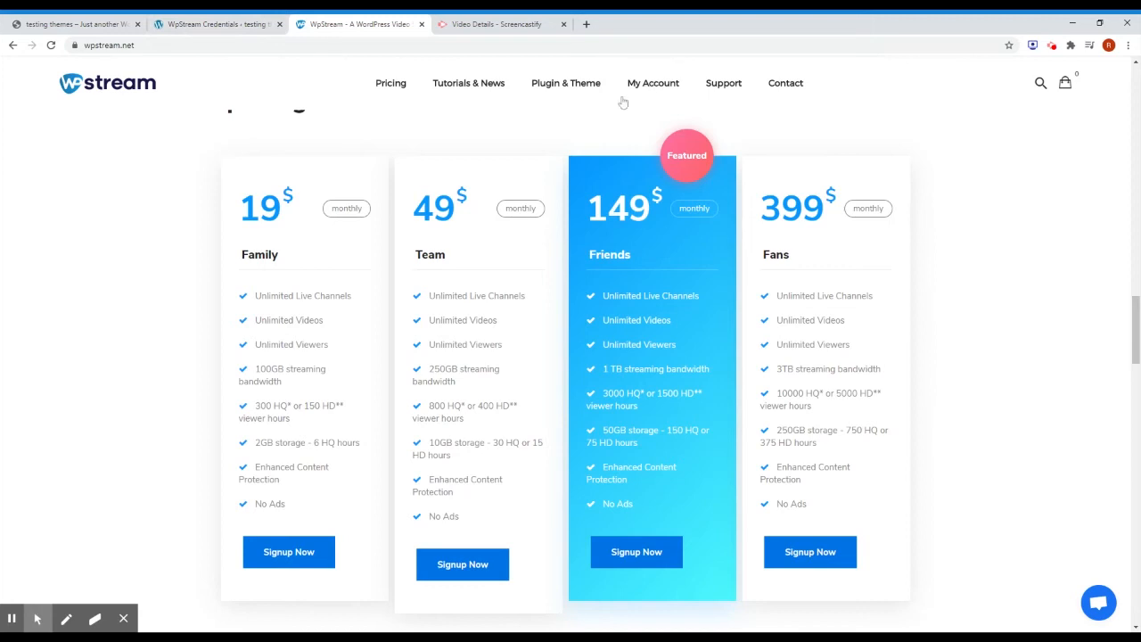
On the WpStream Credentials page, enter the wpstream.net username and move to the password field.
{"action": "left_click", "coordinate": [239, 25]}
{"action": "left_click", "coordinate": [203, 283]}
{"action": "type", "text": "crerem1"}
{"action": "key", "text": "Tab"}
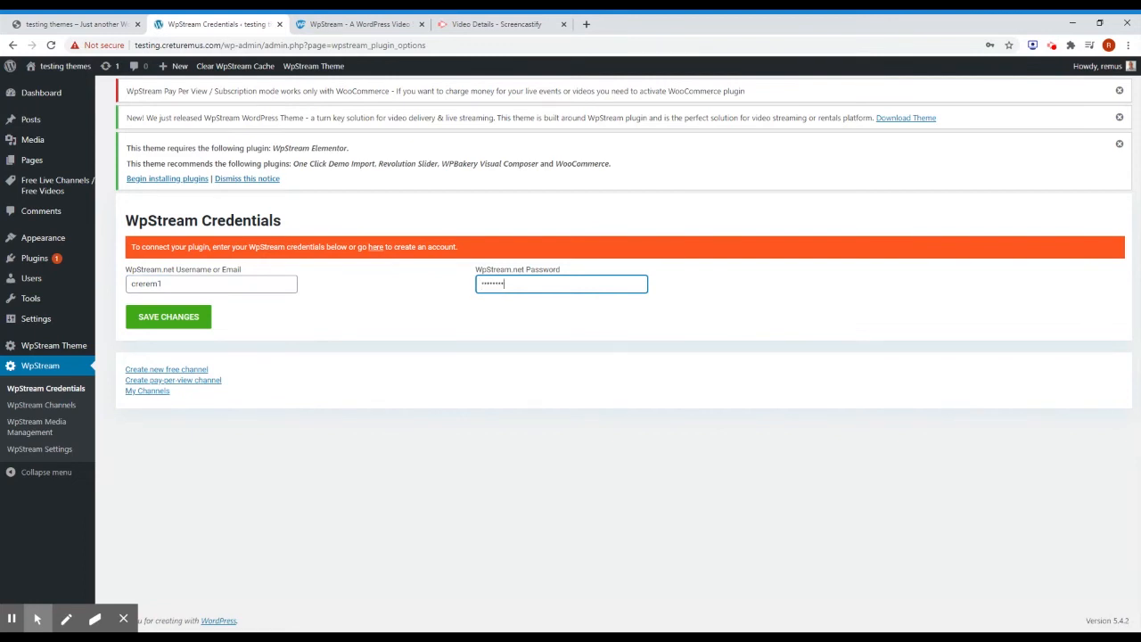
Save the wpstream.net credentials on the WpStream Credentials page.
{"action": "left_click", "coordinate": [185, 321]}
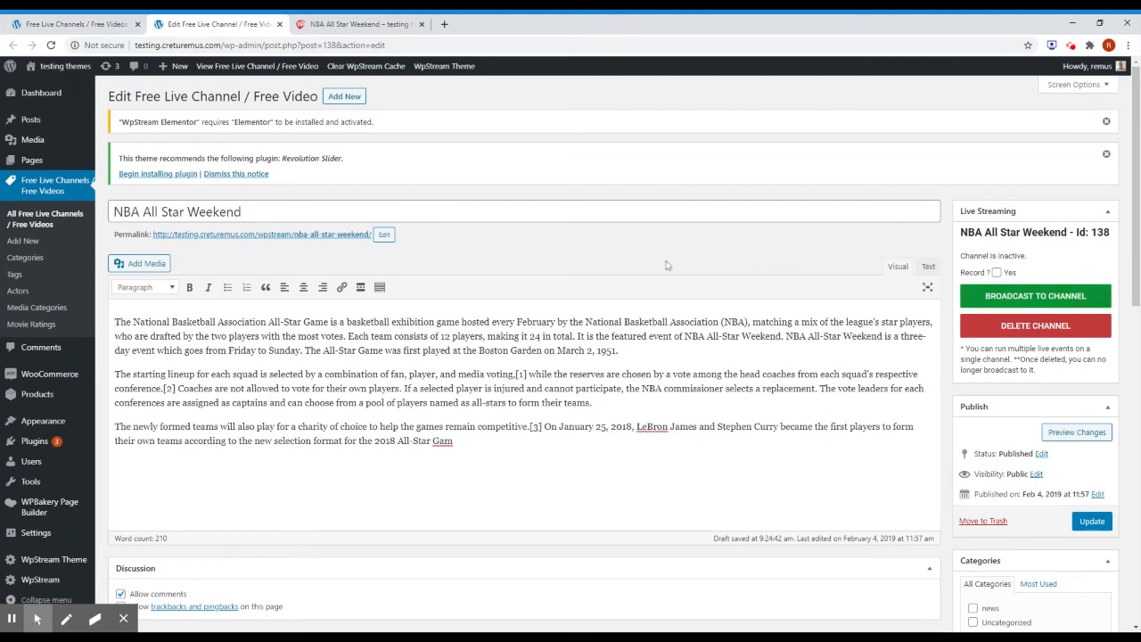
Look over the NBA All Star Weekend channel edit page and its channel page.
{"action": "scroll", "coordinate": [667, 264], "scroll_direction": "down", "scroll_amount": 7}
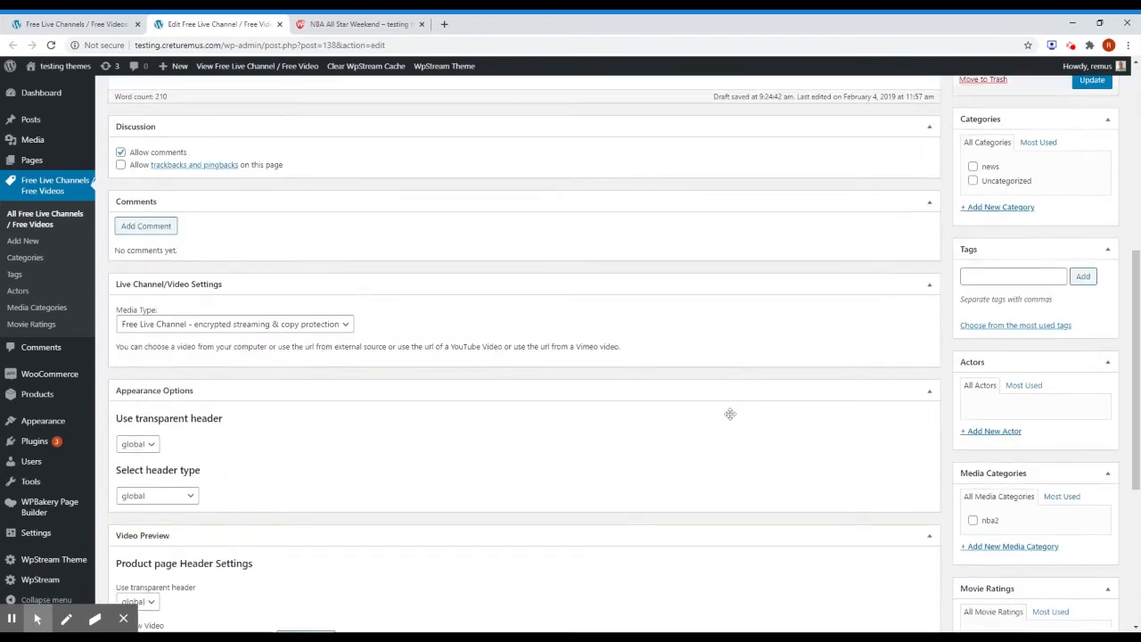
{"action": "scroll", "coordinate": [731, 419], "scroll_direction": "down", "scroll_amount": 2}
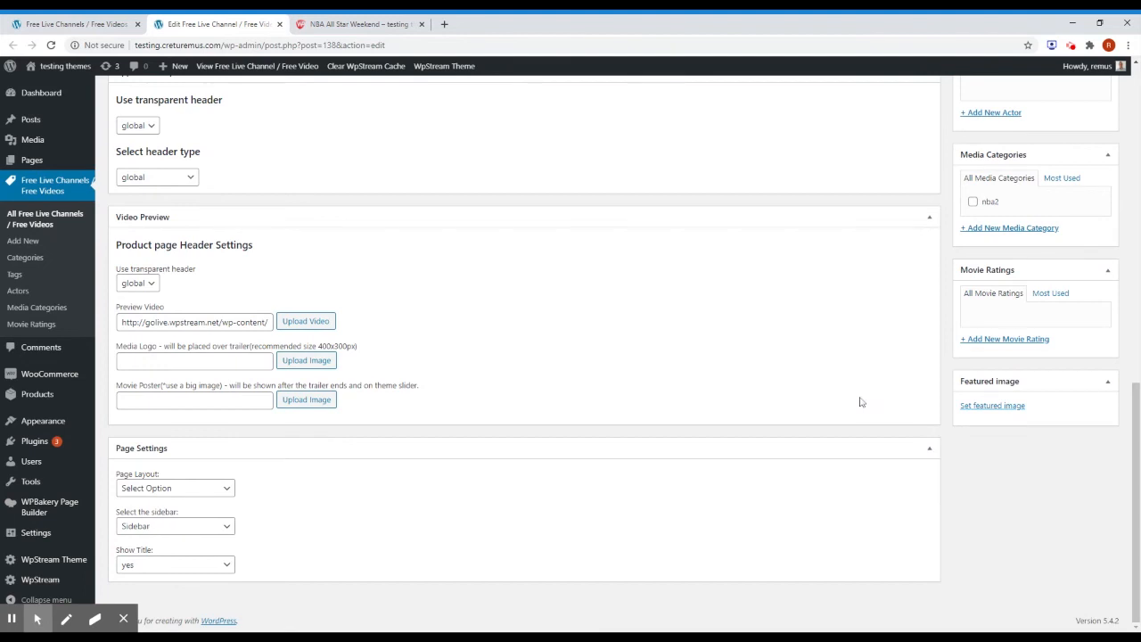
{"action": "scroll", "coordinate": [1002, 403], "scroll_direction": "up", "scroll_amount": 5}
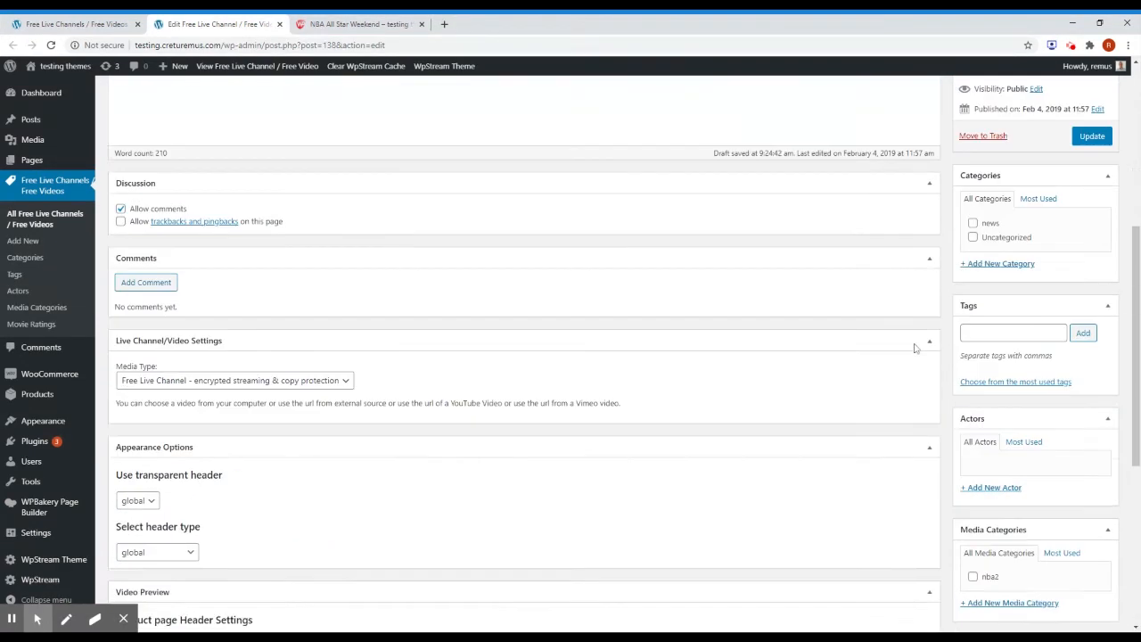
{"action": "scroll", "coordinate": [1030, 437], "scroll_direction": "up", "scroll_amount": 2}
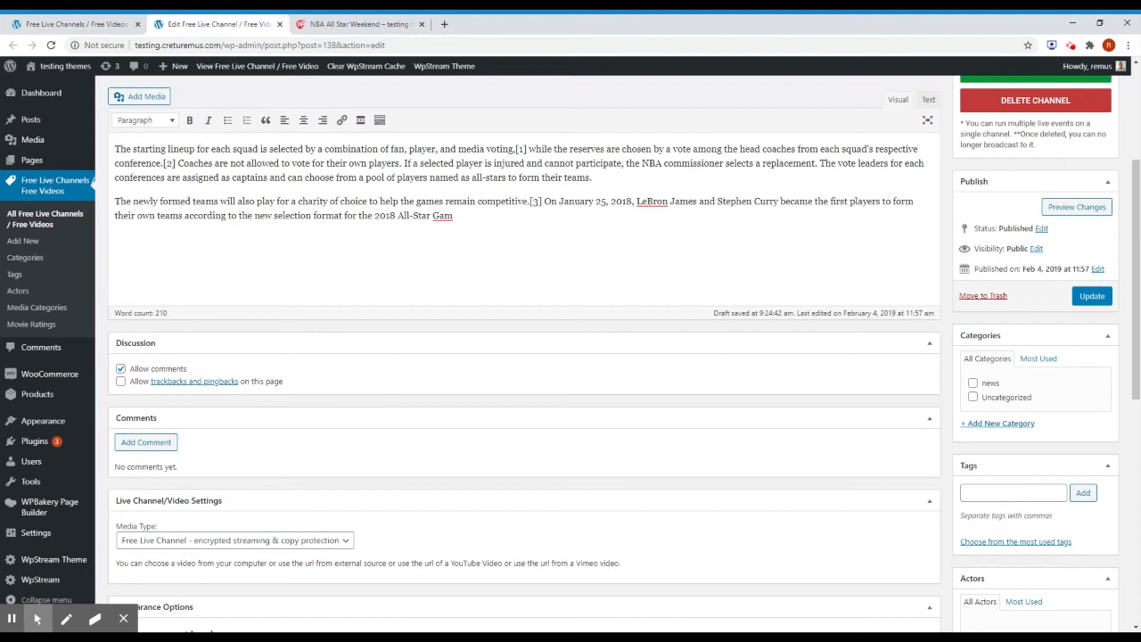
{"action": "left_click", "coordinate": [332, 27]}
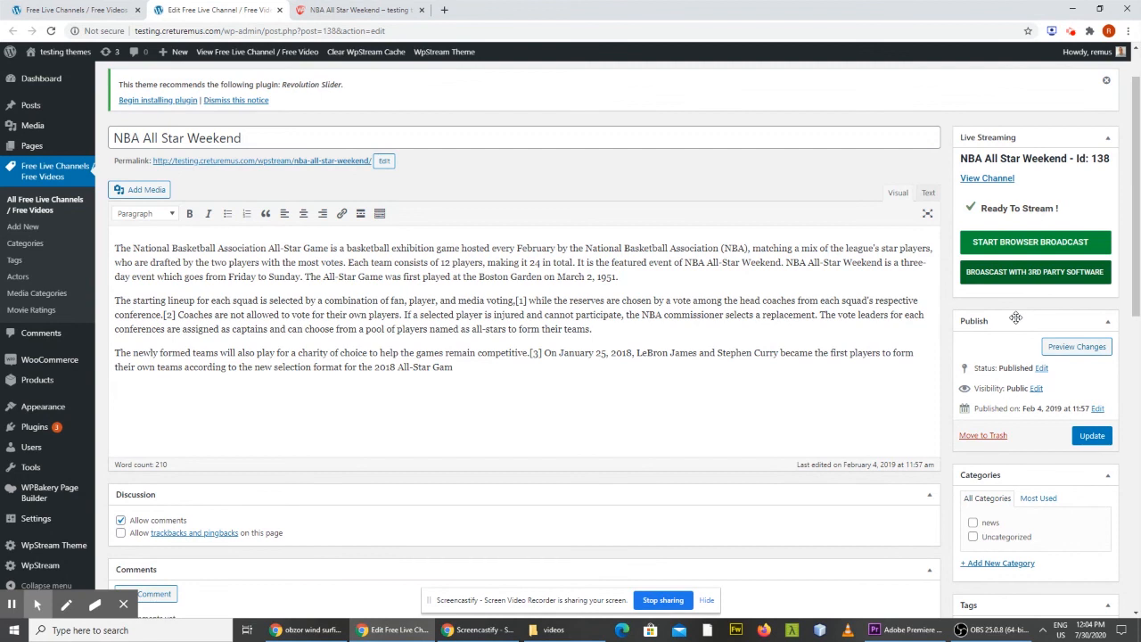
Reveal the channel's third-party server and stream key, and copy the server address.
{"action": "left_click", "coordinate": [1016, 272]}
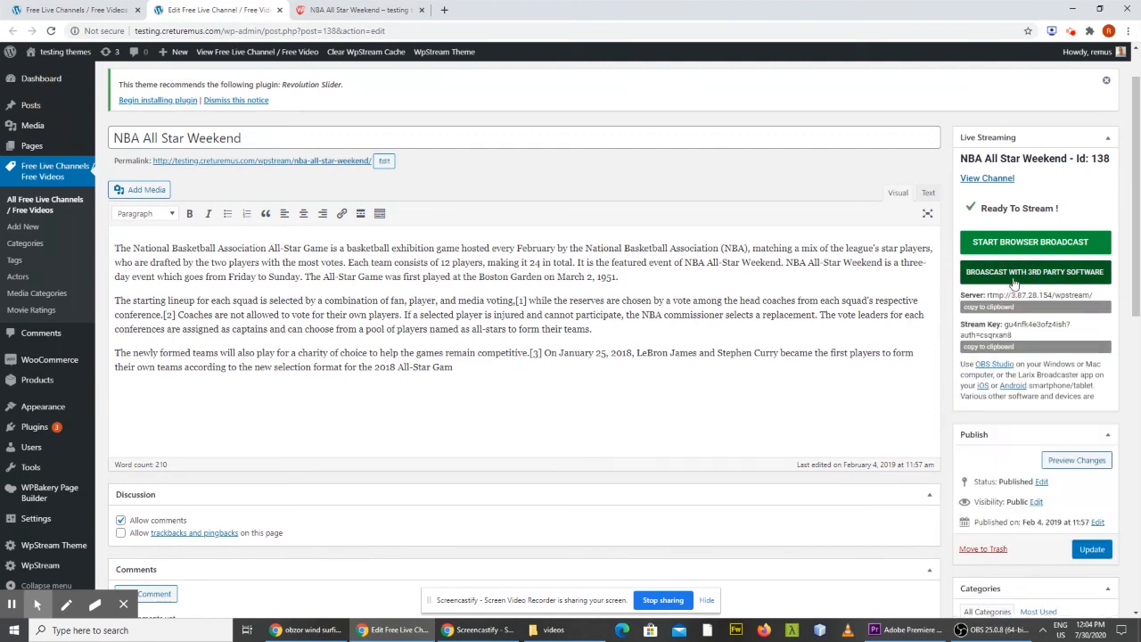
{"action": "left_click", "coordinate": [975, 310]}
{"action": "left_click", "coordinate": [986, 630]}
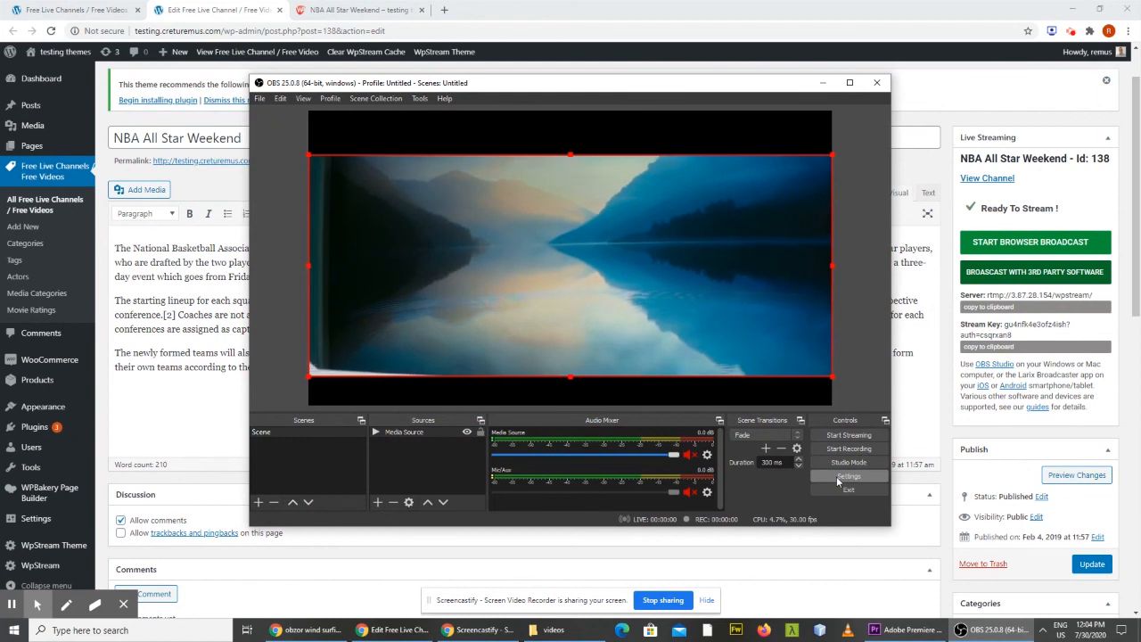
Paste the channel's server address and stream key into OBS Stream settings.
{"action": "left_click", "coordinate": [836, 476]}
{"action": "left_click", "coordinate": [322, 143]}
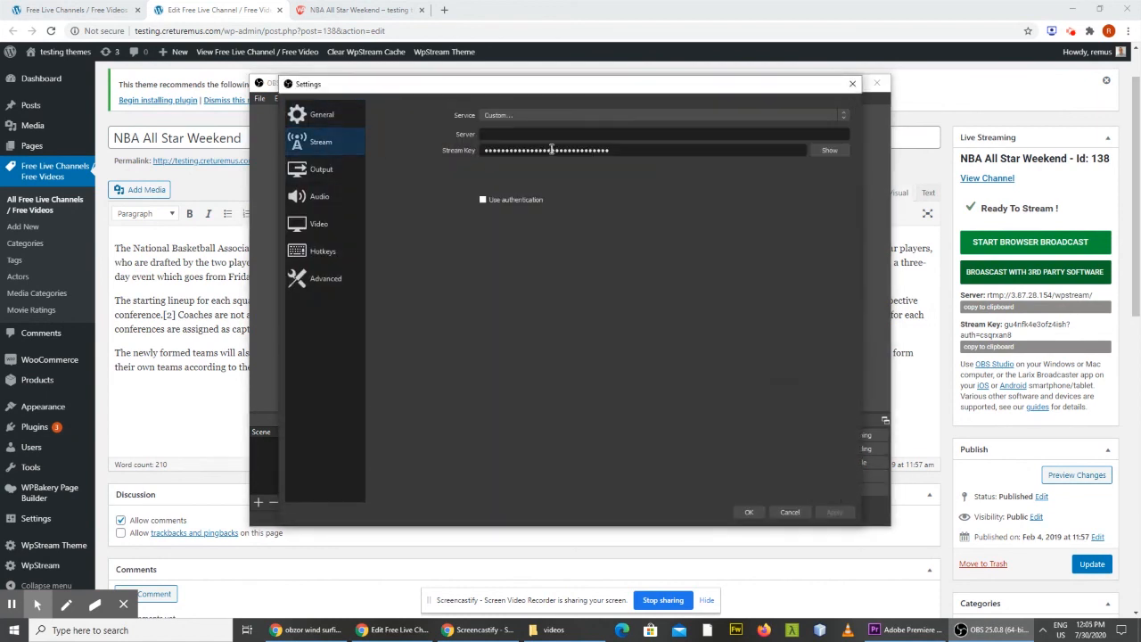
{"action": "left_click", "coordinate": [503, 135]}
{"action": "type", "text": "rtmp://3.87.28.154/wpstream/"}
{"action": "left_click", "coordinate": [1002, 353]}
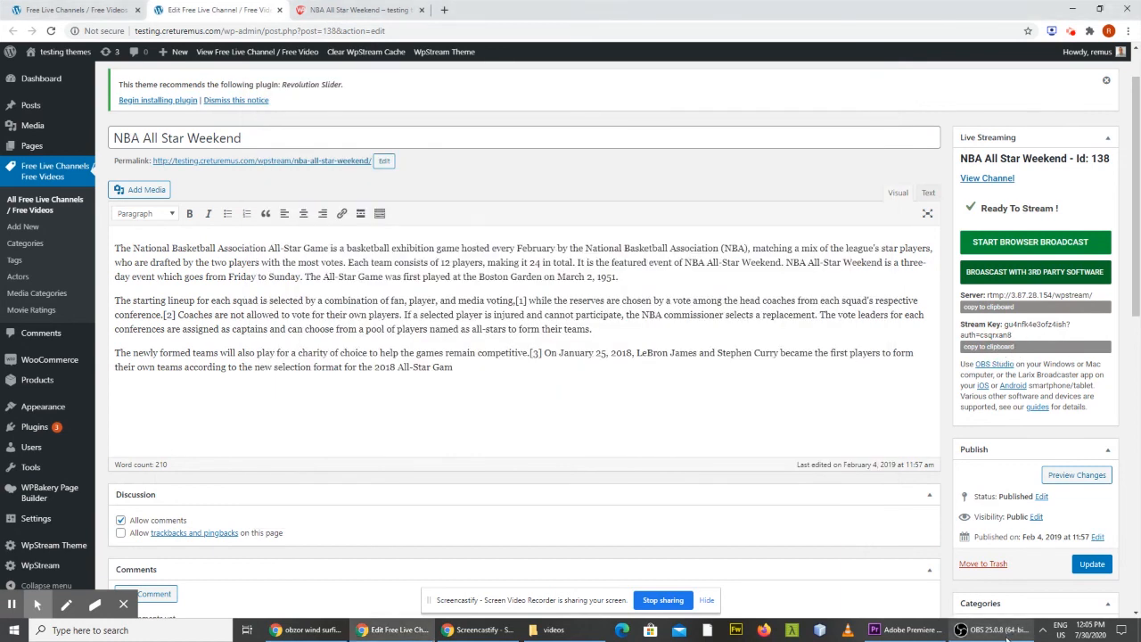
{"action": "left_click", "coordinate": [989, 629]}
{"action": "double_click", "coordinate": [528, 151]}
{"action": "key", "text": "ctrl+v"}
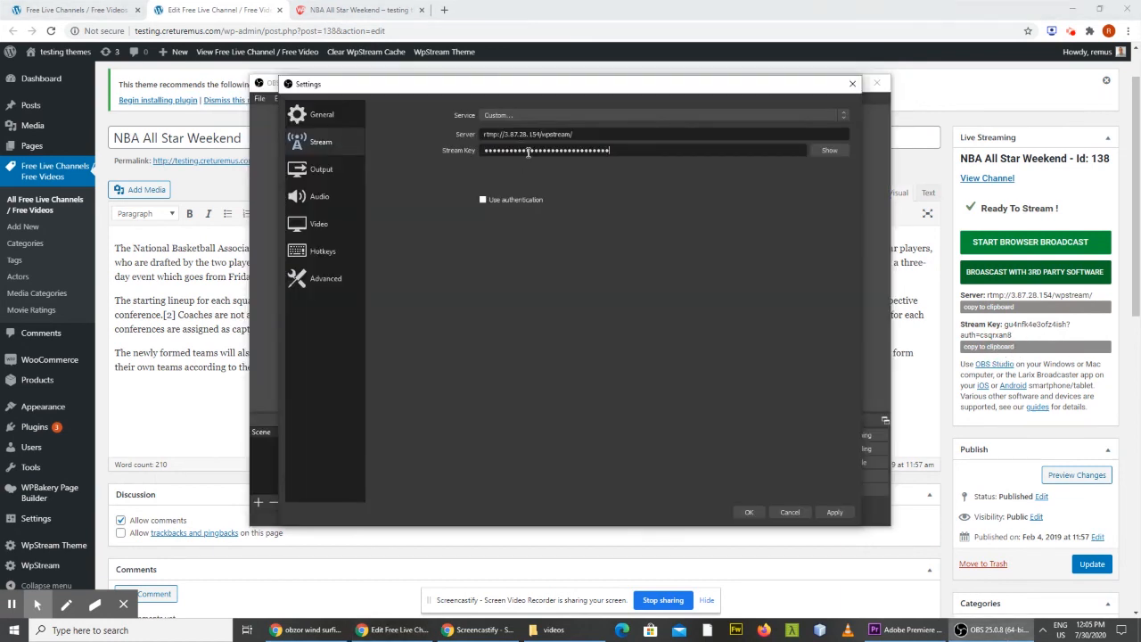
Apply the new stream settings and start streaming live to the channel.
{"action": "left_click", "coordinate": [833, 513]}
{"action": "left_click", "coordinate": [750, 512]}
{"action": "left_click", "coordinate": [831, 435]}
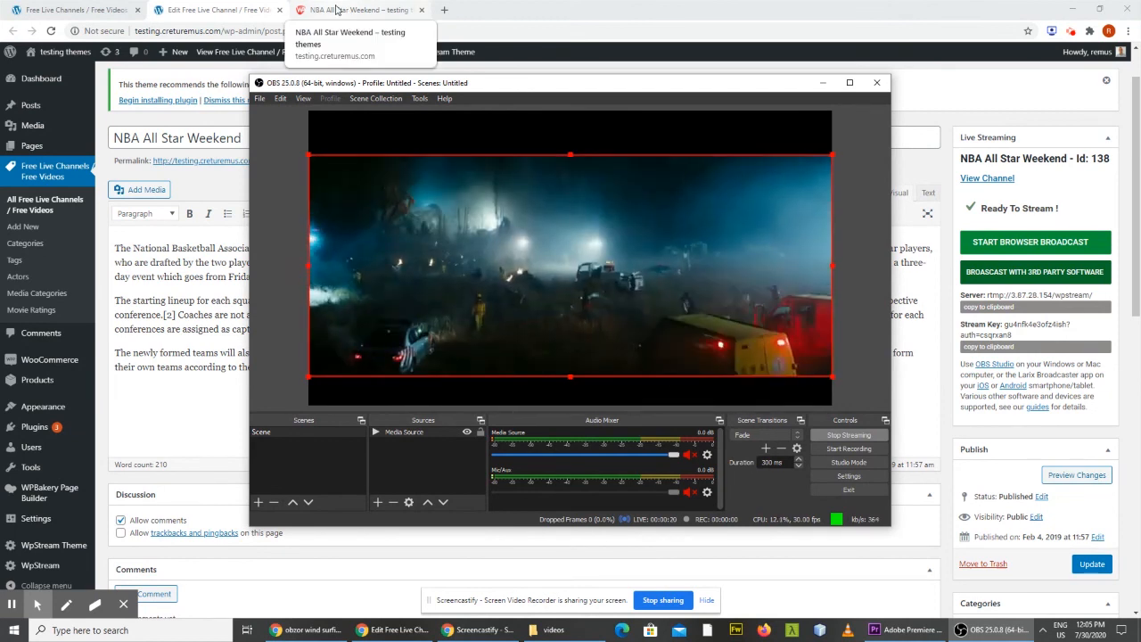
Play the NBA All Star Weekend live stream and watch it full screen.
{"action": "left_click", "coordinate": [337, 10]}
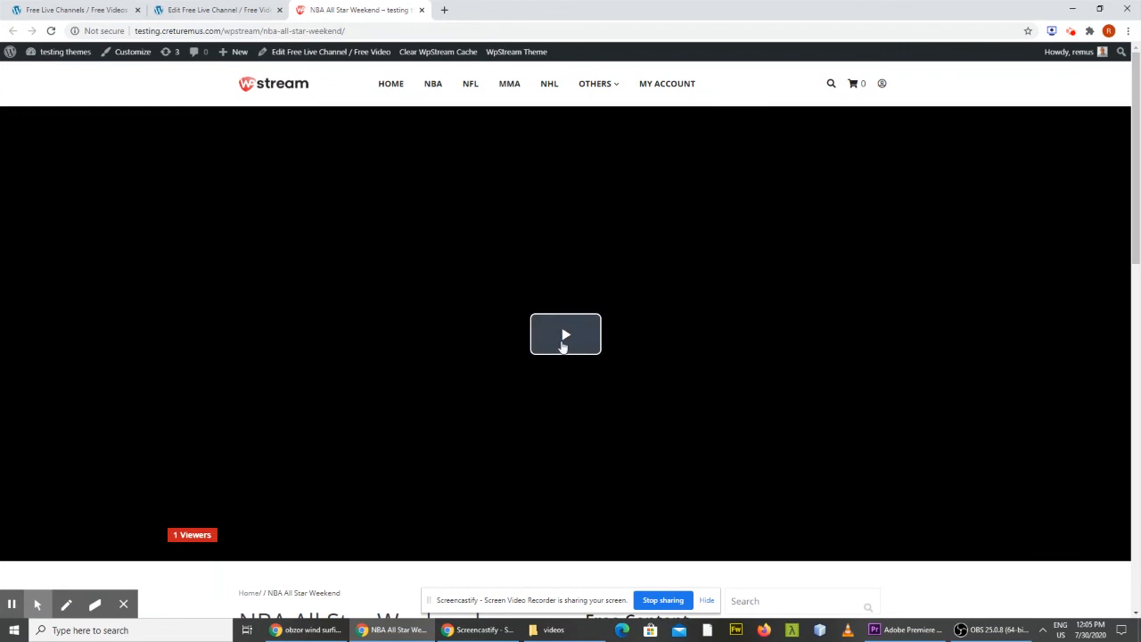
{"action": "left_click", "coordinate": [563, 342]}
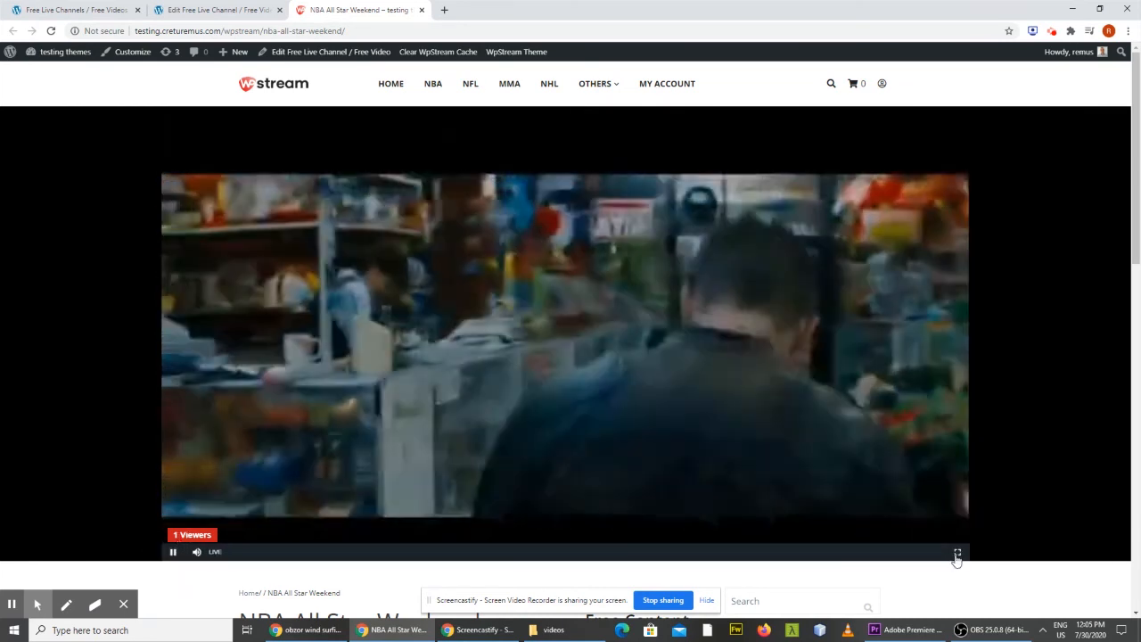
{"action": "left_click", "coordinate": [957, 554]}
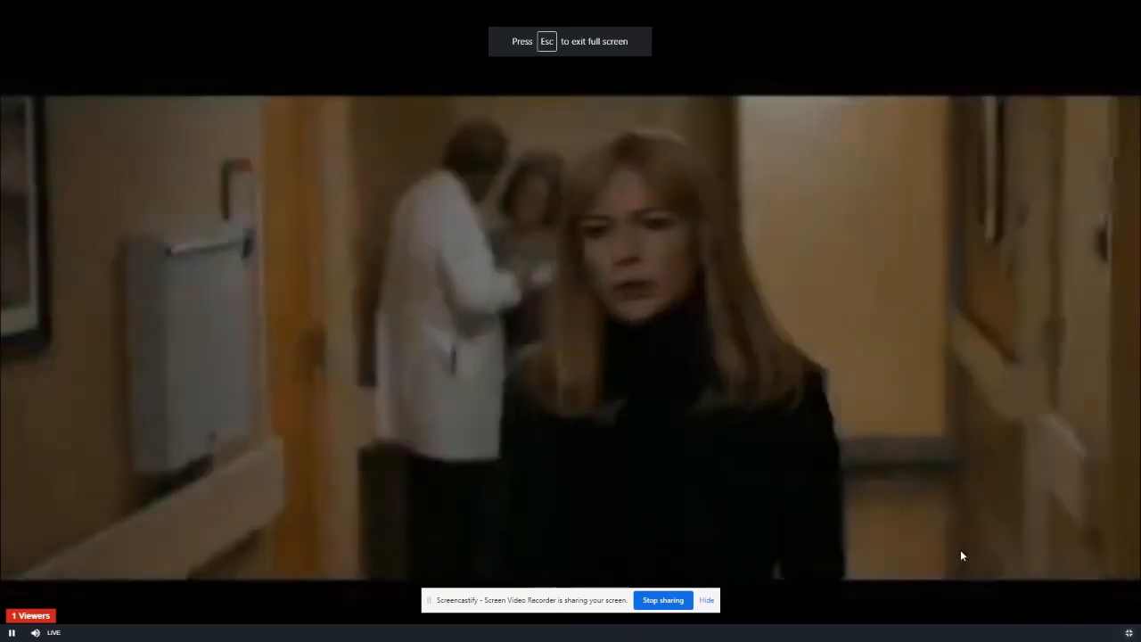